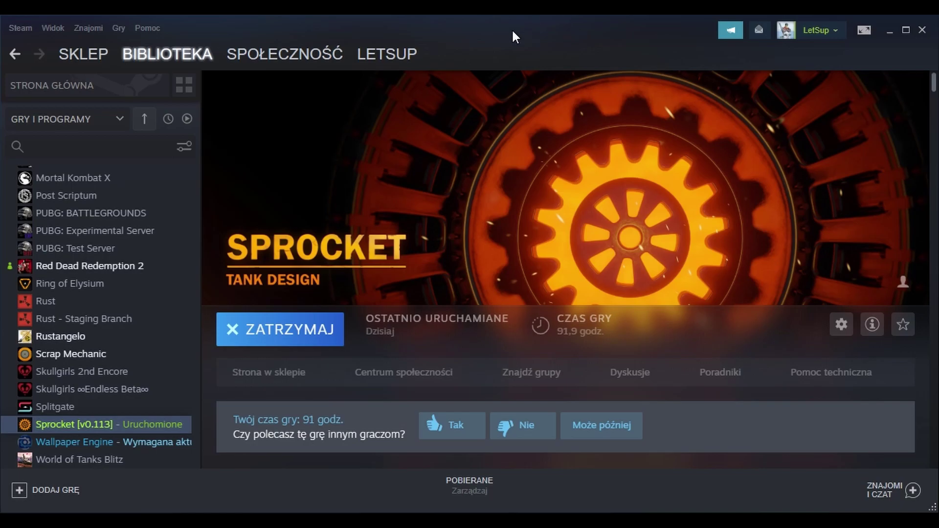
- Open the properties of Sprocket from its page in the Steam library
scroll(484, 313, down, 2)
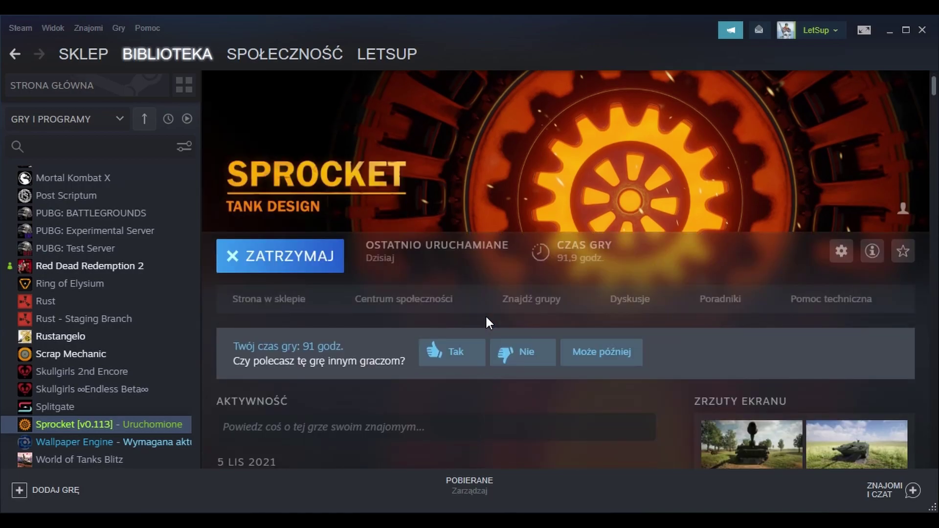
scroll(485, 314, up, 2)
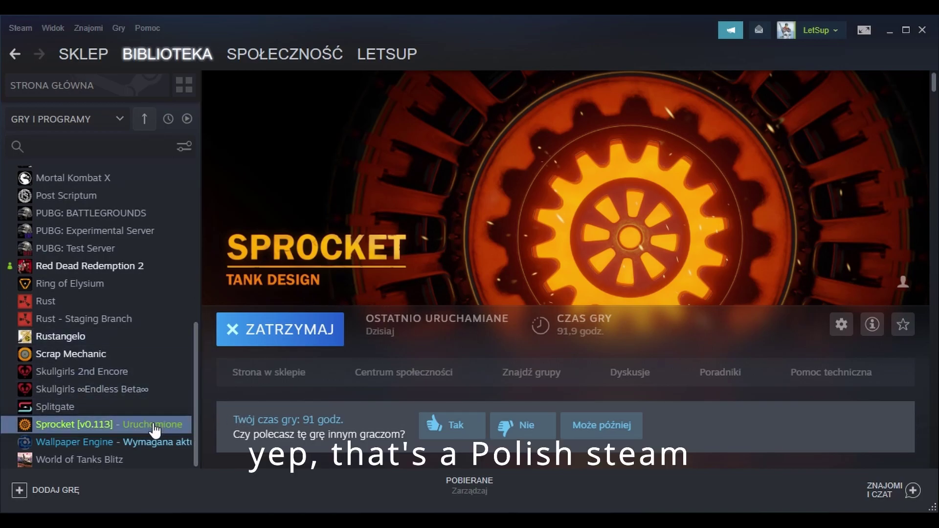
click(834, 325)
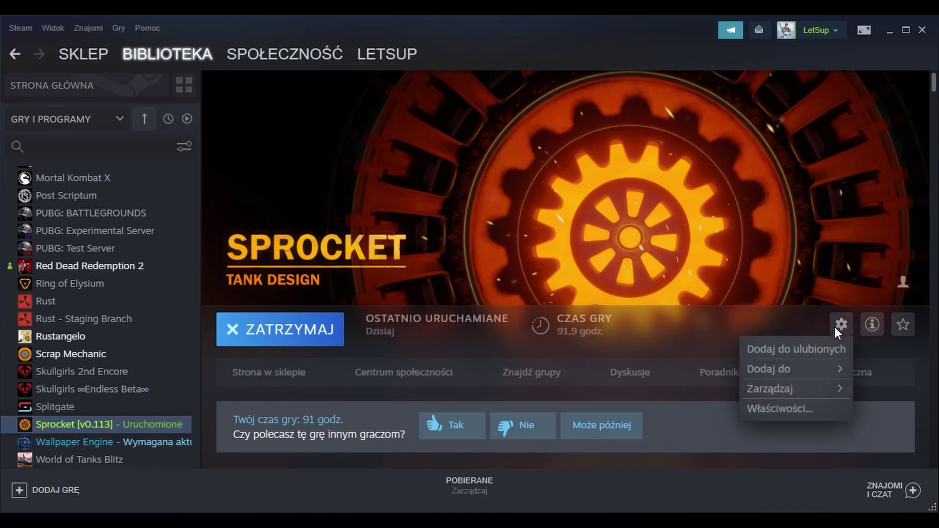
click(790, 409)
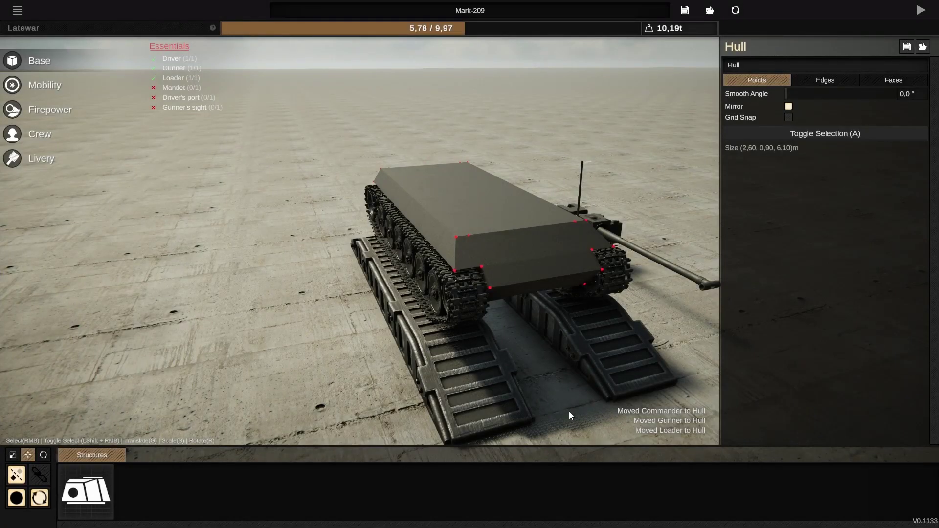
- Load the object 701 vehicle blueprint and examine its turret and hull from several angles
drag(568, 411, 358, 377)
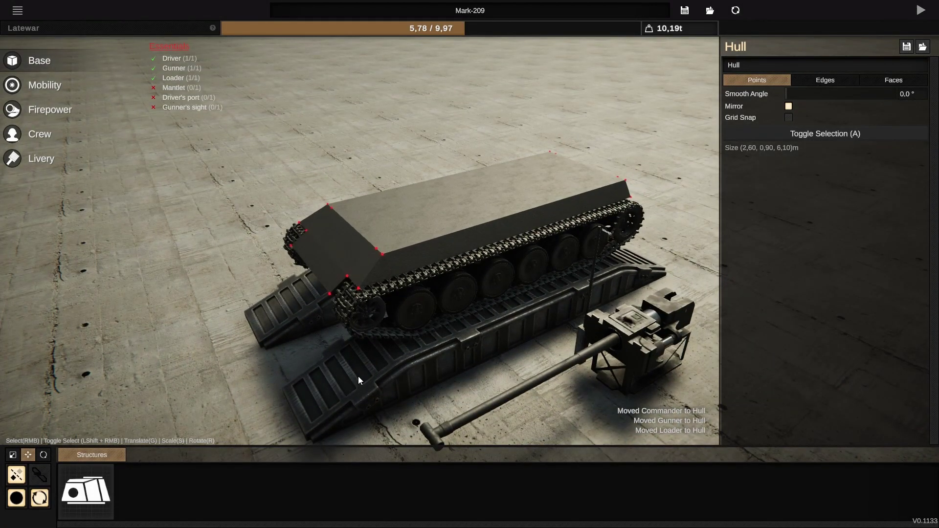
click(709, 11)
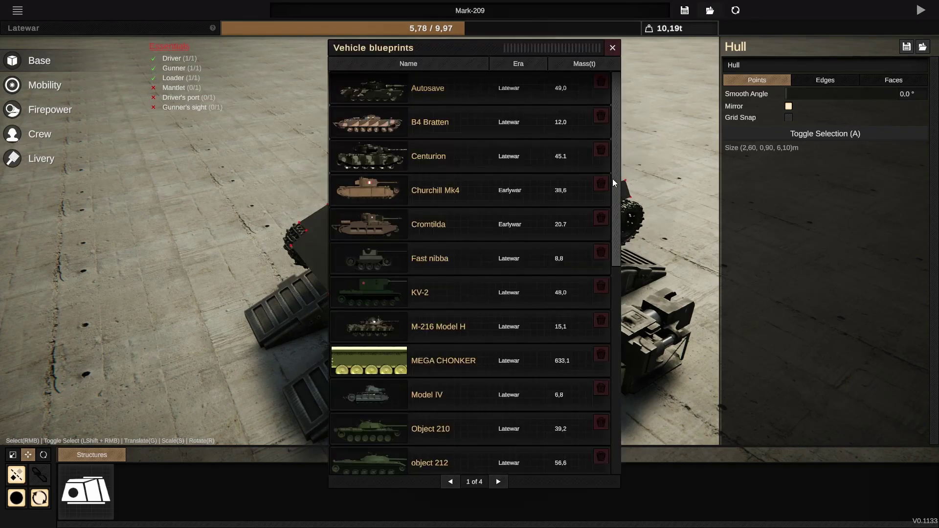
scroll(508, 419, down, 4)
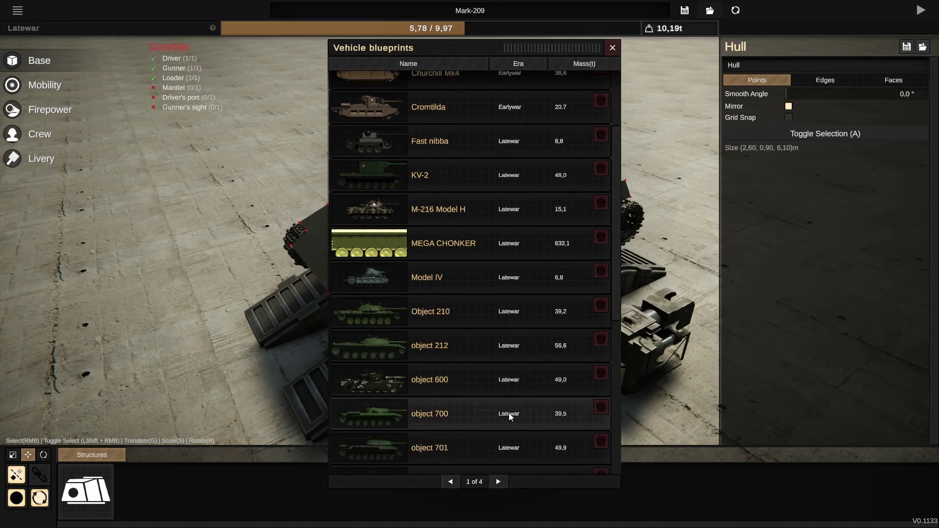
scroll(509, 413, down, 1)
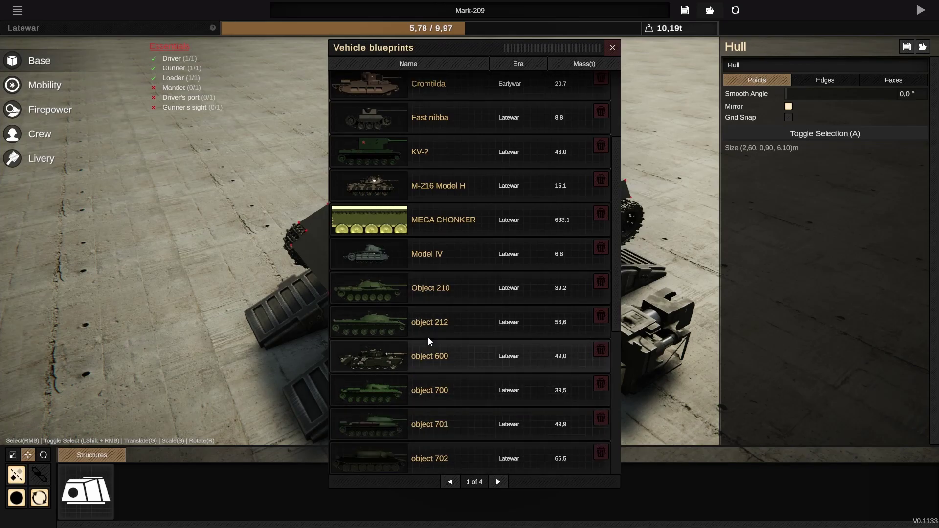
scroll(436, 425, down, 1)
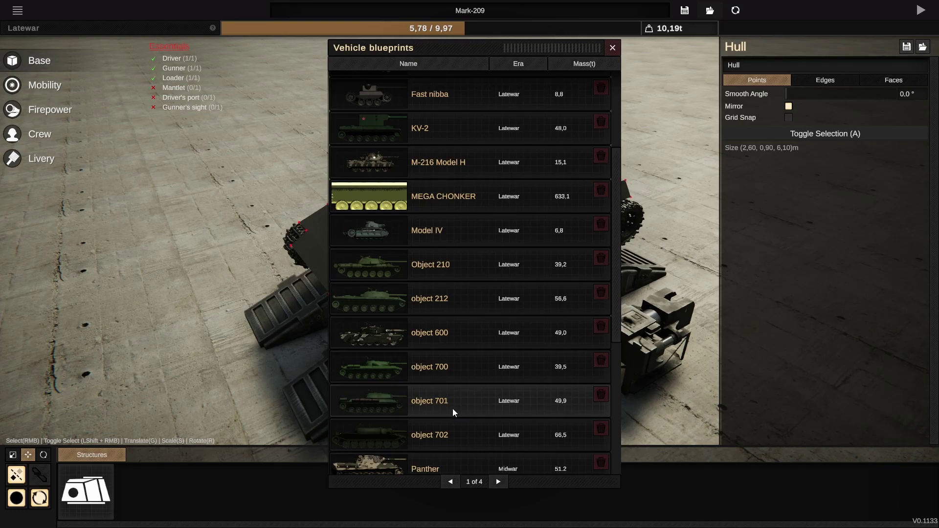
click(453, 409)
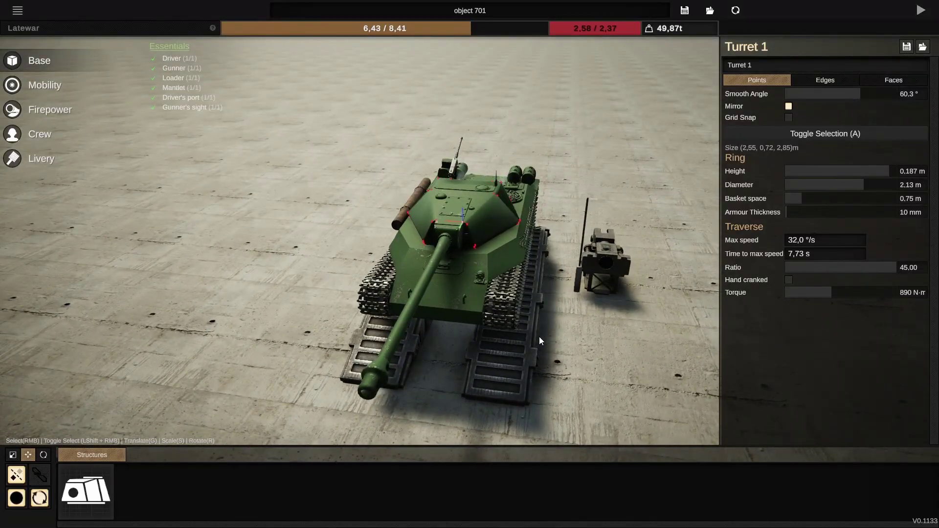
middle_drag(564, 329, 605, 337)
scroll(288, 384, up, 3)
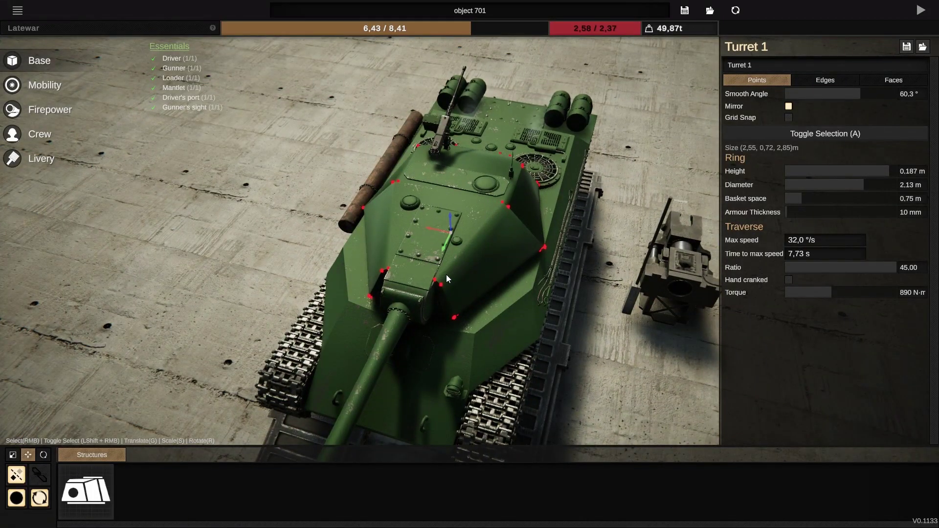
middle_drag(458, 280, 518, 235)
- Load the object 600 vehicle blueprint and examine the tank from several sides
click(710, 11)
scroll(454, 403, down, 5)
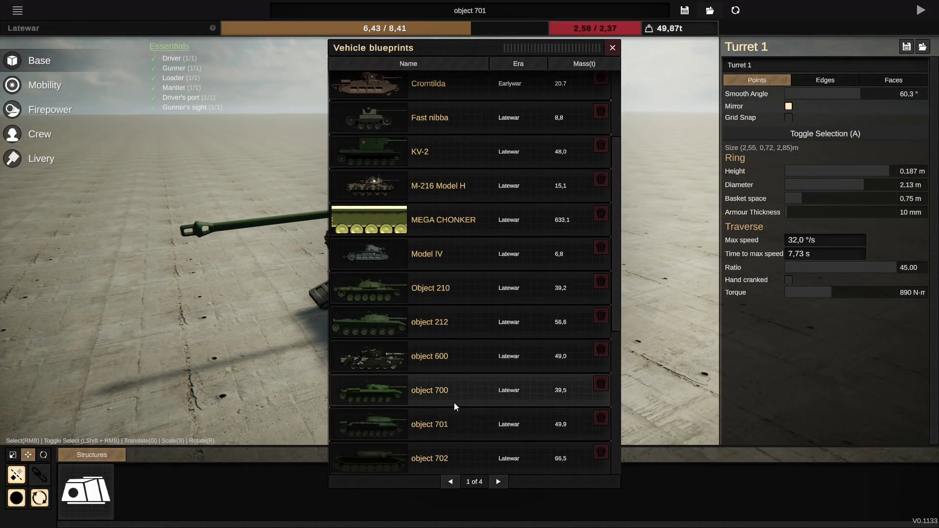
click(453, 362)
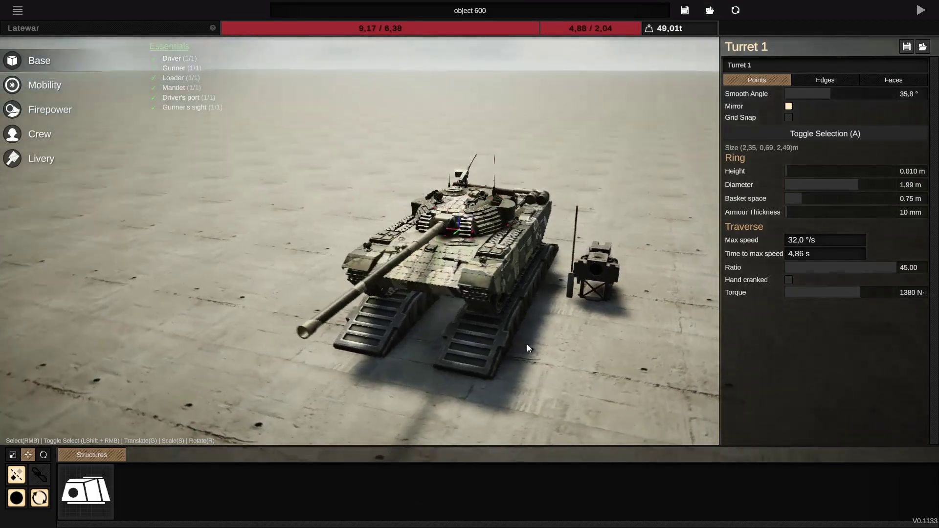
middle_drag(529, 344, 405, 334)
scroll(556, 392, up, 3)
scroll(558, 336, down, 4)
middle_drag(453, 273, 532, 279)
middle_drag(415, 239, 472, 224)
- Lift the complete turret off the object 600 hull and reattach it in its place on the hull roof
key(g)
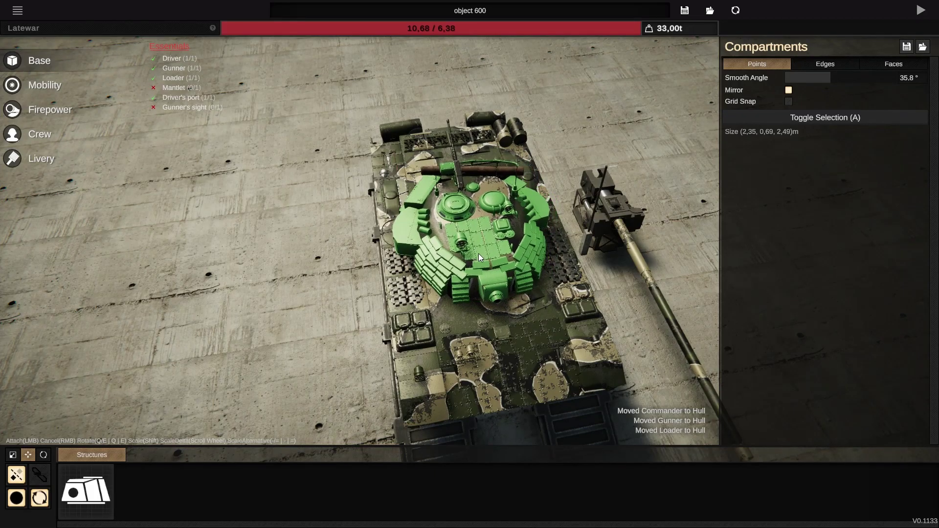
click(478, 253)
scroll(462, 330, up, 3)
middle_drag(462, 329, 684, 331)
- Detach the add-on parts from the rear side of the object 600 turret and discard them
click(485, 253)
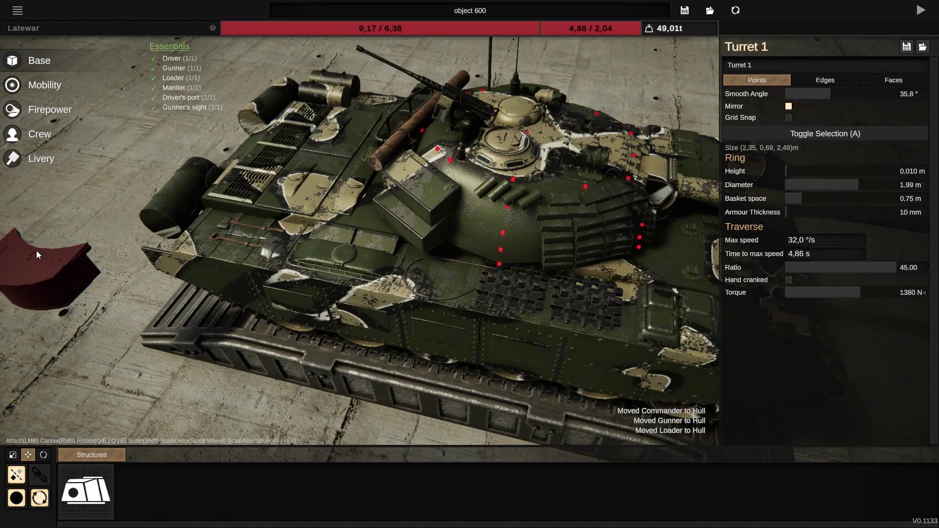
right_click(36, 250)
middle_drag(215, 325, 342, 288)
click(469, 187)
right_click(17, 298)
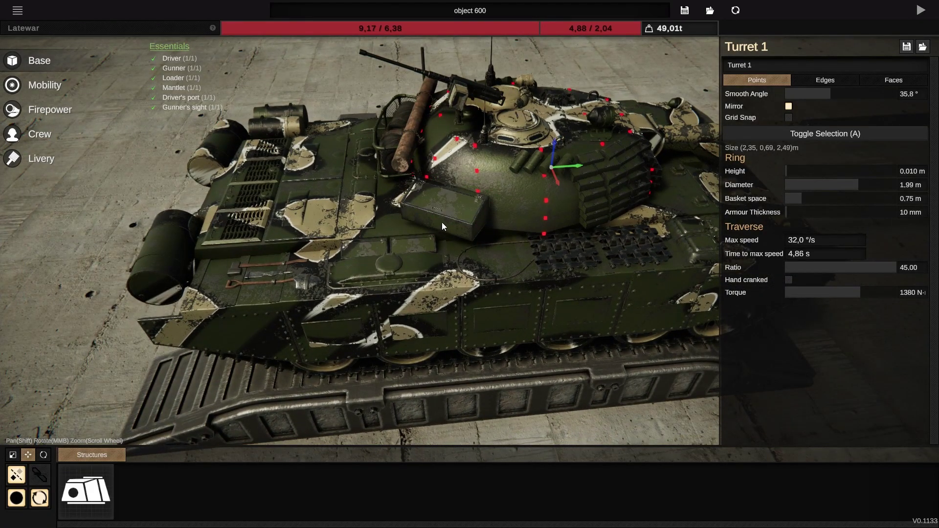
middle_drag(18, 302, 347, 216)
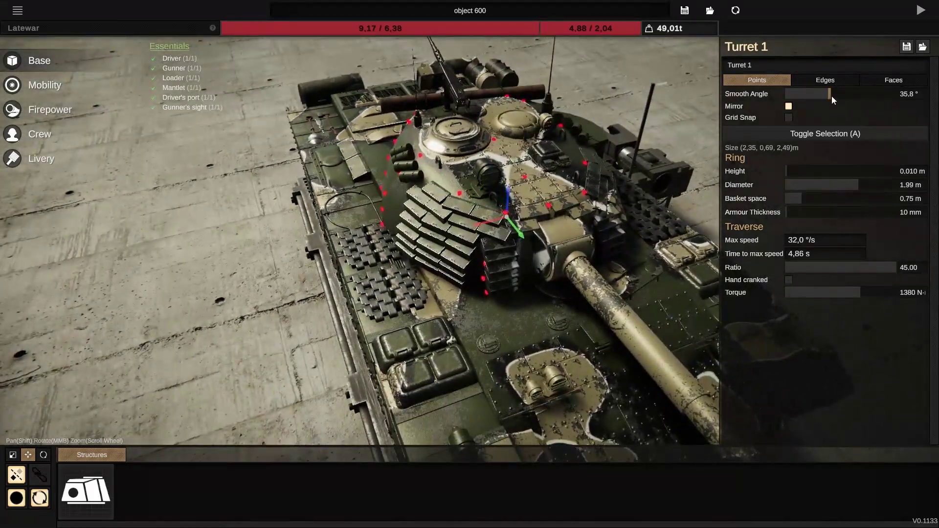
- Switch to edge editing and start a new vehicle design, accepting the loss of unsaved blueprints
click(825, 79)
middle_drag(635, 205, 322, 280)
click(735, 10)
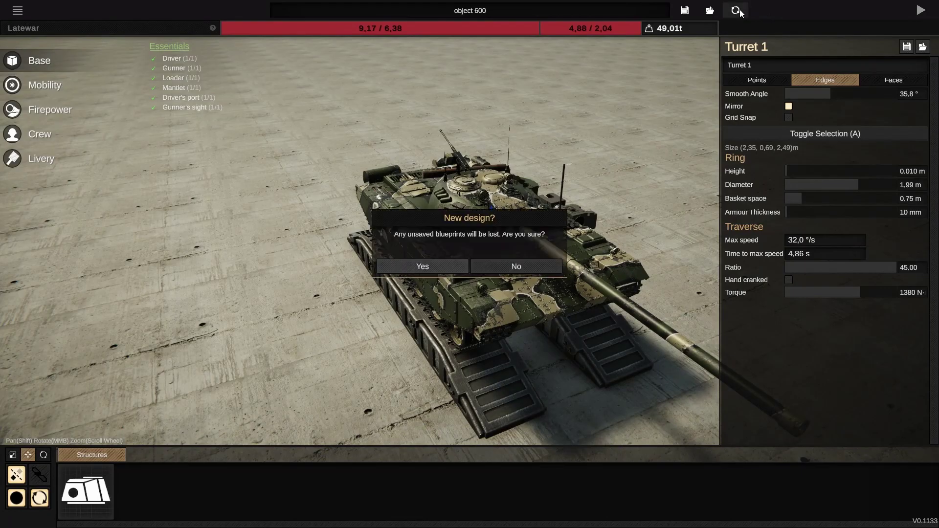
click(433, 266)
- Place a new turret structure on the front half of the hull roof, centred between the tracks
middle_drag(318, 380, 611, 221)
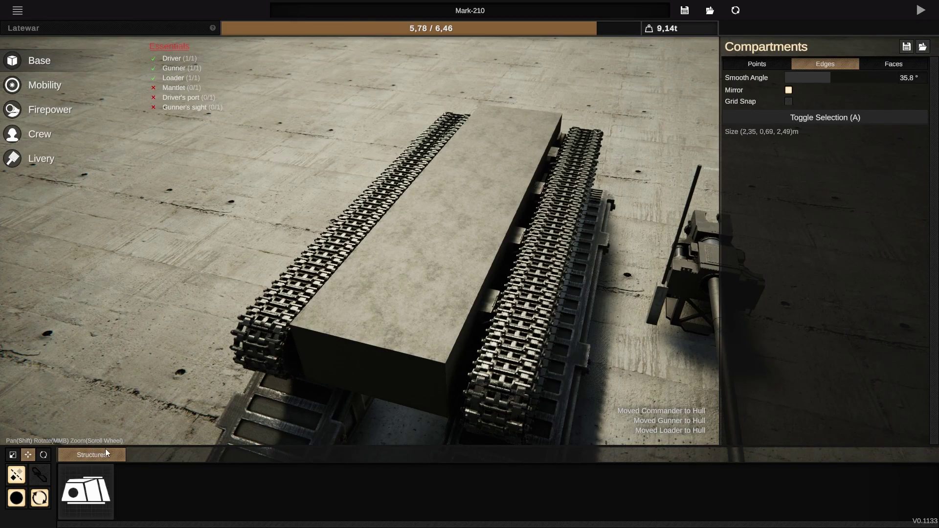
click(86, 491)
right_drag(383, 313, 496, 243)
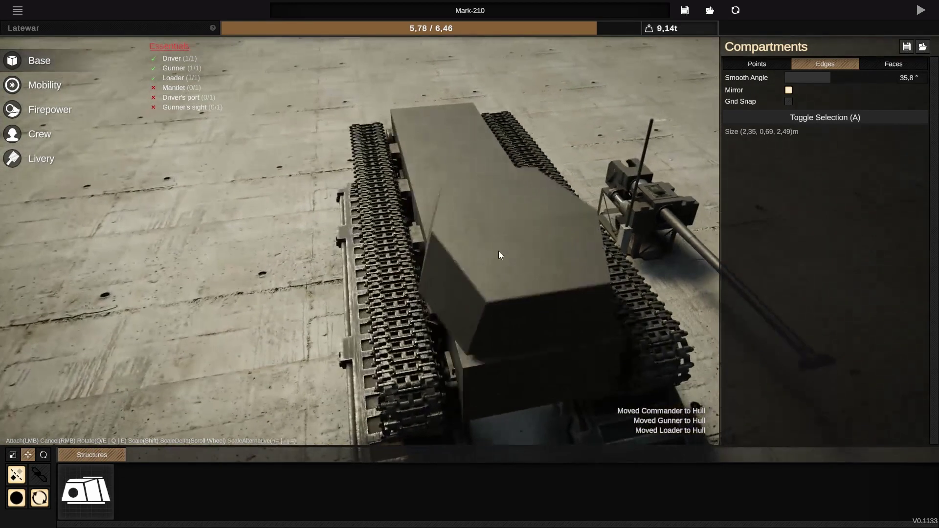
click(482, 216)
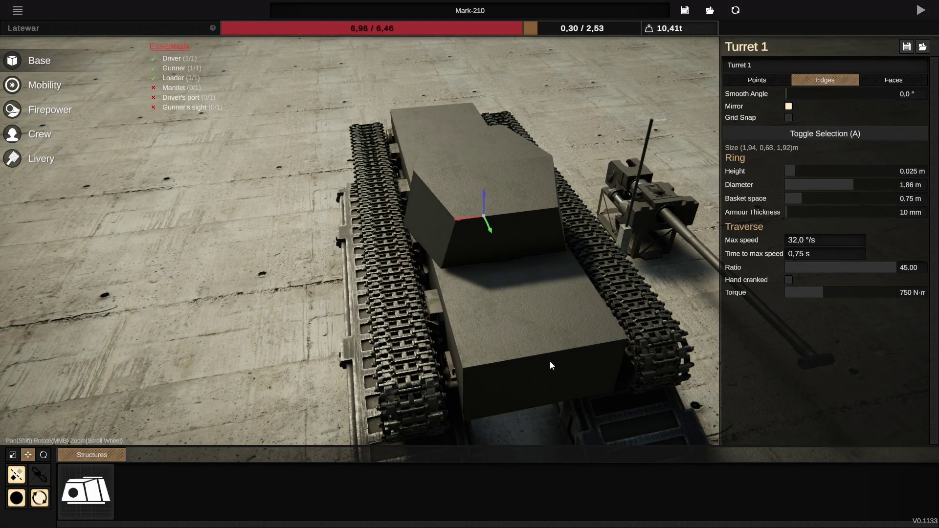
middle_drag(551, 365, 312, 355)
middle_drag(453, 351, 554, 316)
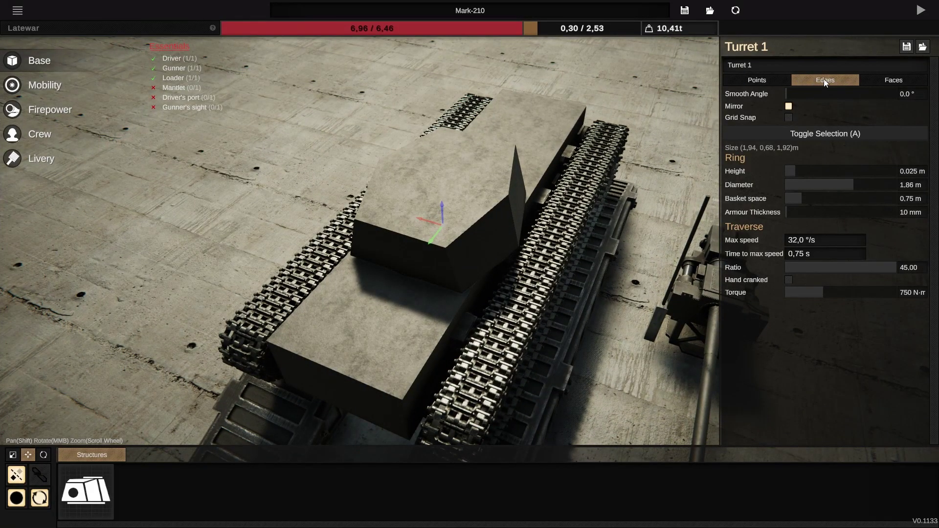
- Move the front and rear roof edges of the turret inward, towards its centre
click(399, 232)
middle_drag(405, 256, 352, 254)
drag(351, 262, 370, 250)
middle_drag(597, 259, 480, 159)
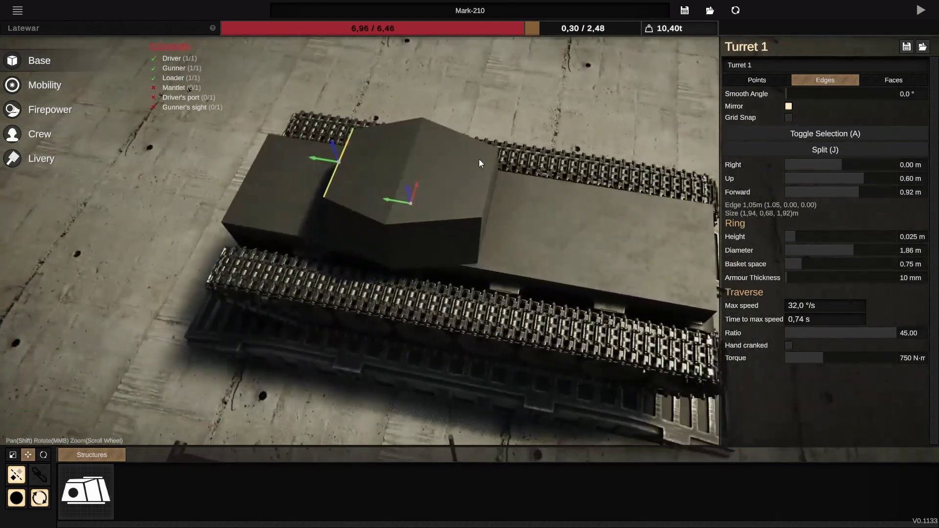
click(486, 190)
drag(477, 180, 466, 179)
- In point editing, pull the turret's lower side corner outward to a turret width of about 2.07 m
middle_drag(466, 179, 773, 110)
click(758, 80)
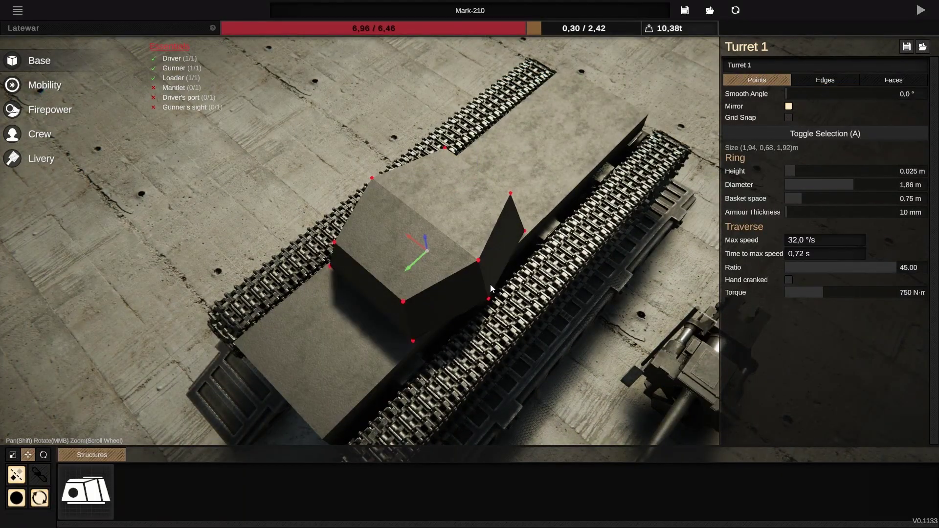
click(488, 300)
mouse_move(486, 296)
mouse_down()
mouse_move(480, 291)
mouse_move(488, 293)
mouse_up()
- Return to edge editing and split the turret's front roof edge
click(814, 83)
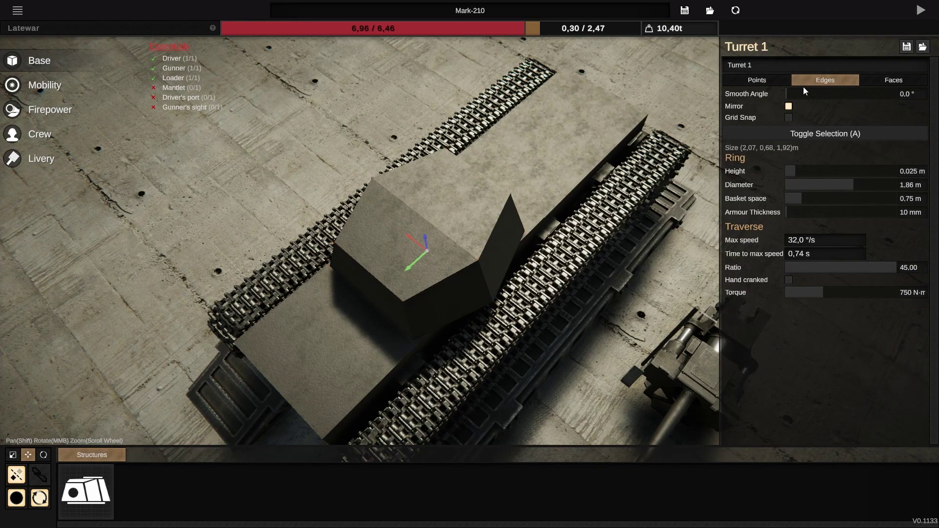
middle_drag(636, 244, 579, 250)
middle_drag(447, 270, 537, 293)
scroll(524, 122, up, 5)
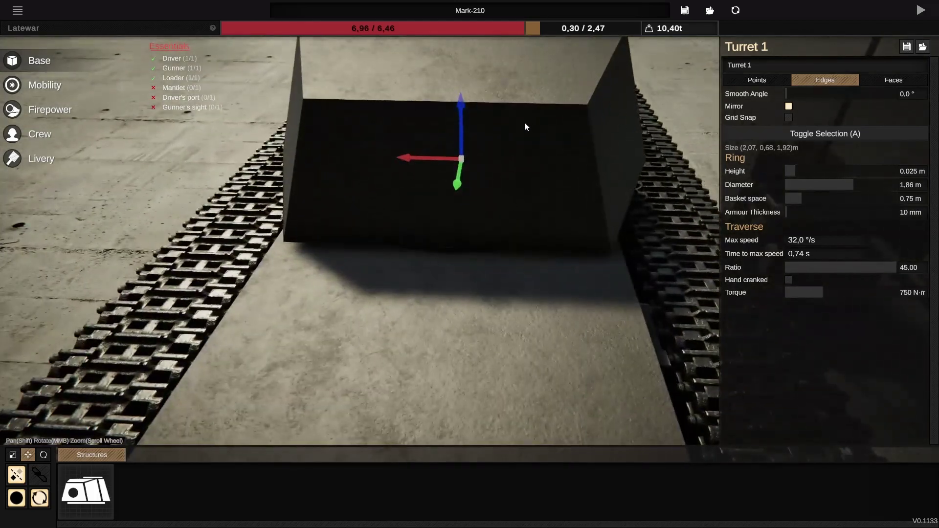
click(523, 107)
scroll(559, 342, down, 4)
middle_drag(558, 342, 427, 286)
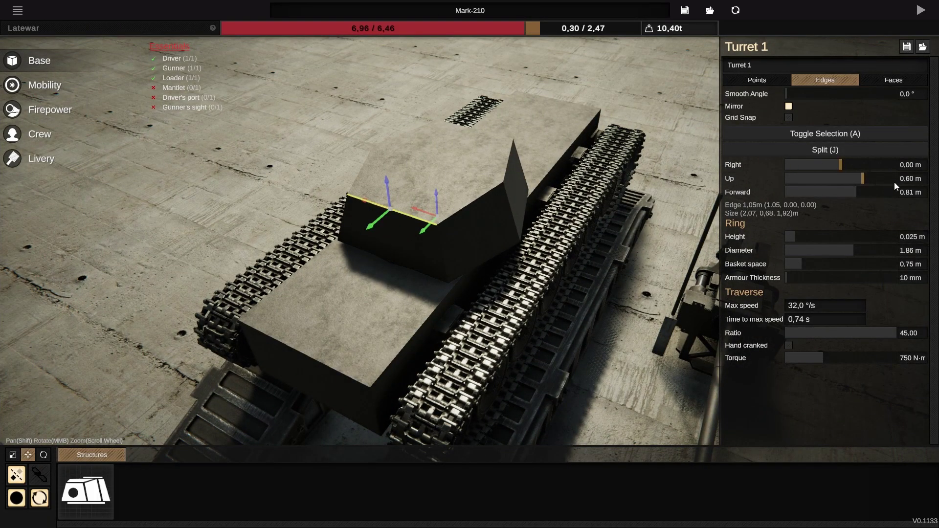
click(852, 153)
- Split the front and rear side edges of the turret roof to add cross loops ahead of and behind the middle
middle_drag(704, 255, 541, 78)
middle_drag(515, 277, 357, 188)
click(370, 185)
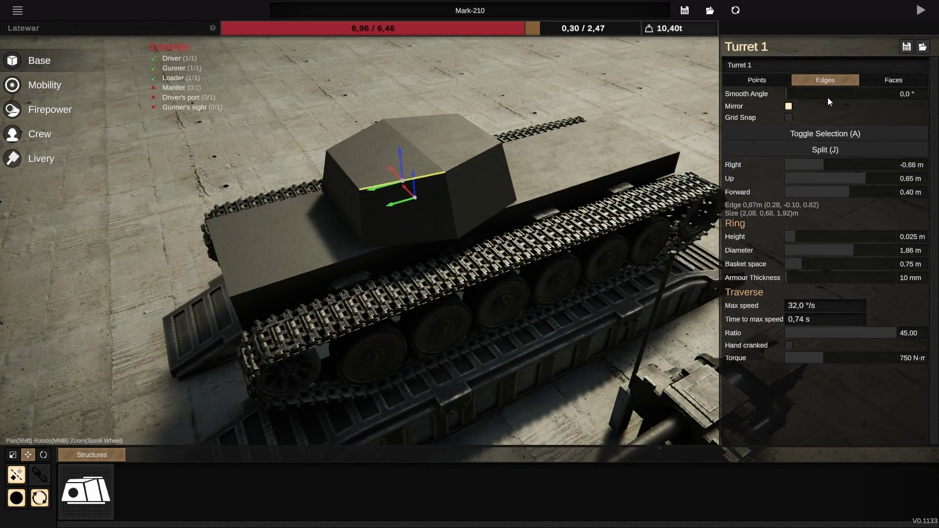
click(825, 150)
middle_drag(460, 261, 457, 269)
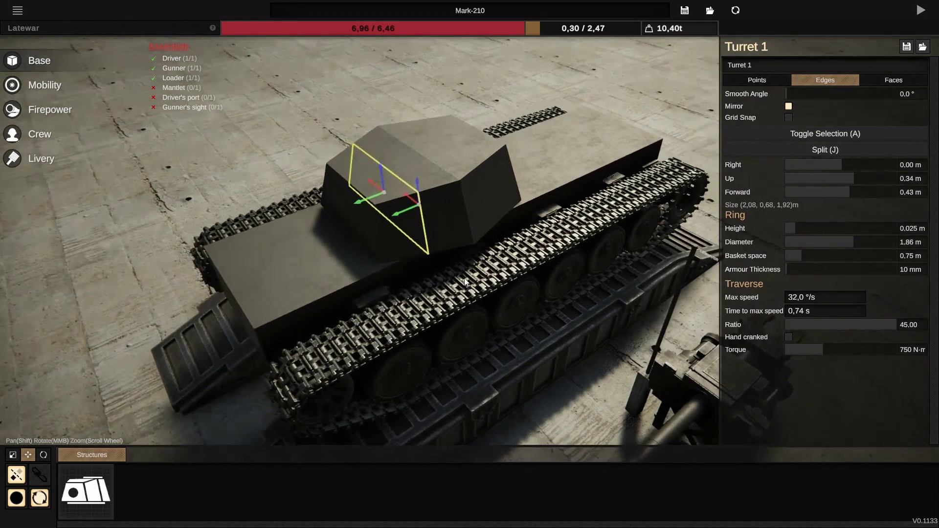
middle_drag(467, 224, 444, 174)
click(441, 194)
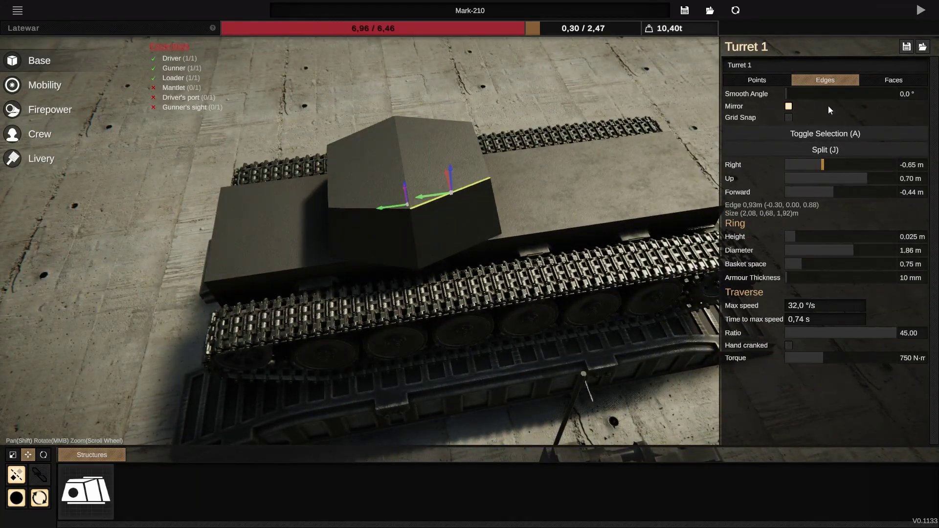
click(825, 150)
- Split an upright edge on the turret's front side wall to add a horizontal loop at mid-height
middle_drag(489, 323, 486, 210)
click(468, 204)
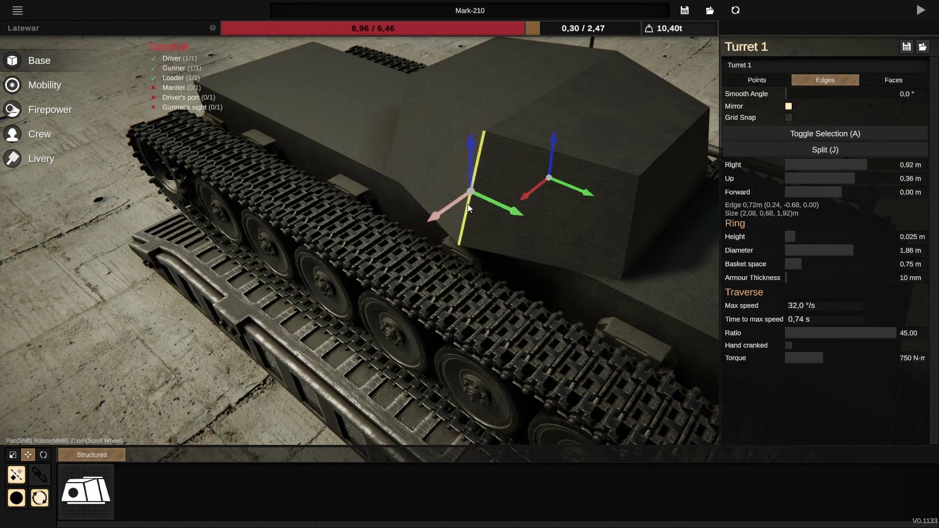
click(571, 222)
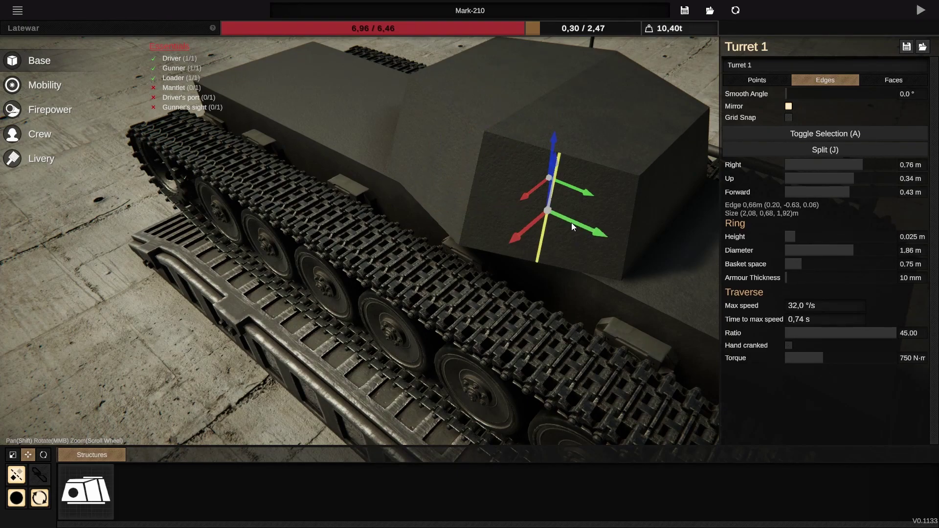
click(830, 152)
- Split the lower half of the turret's middle upright side edge to add a second horizontal loop
middle_drag(543, 347, 474, 189)
click(471, 183)
click(461, 182)
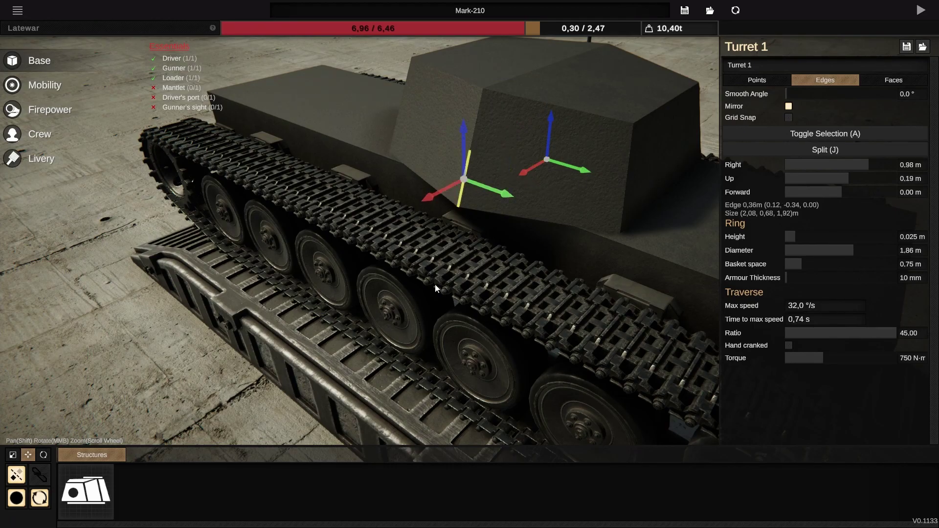
middle_drag(429, 291, 435, 154)
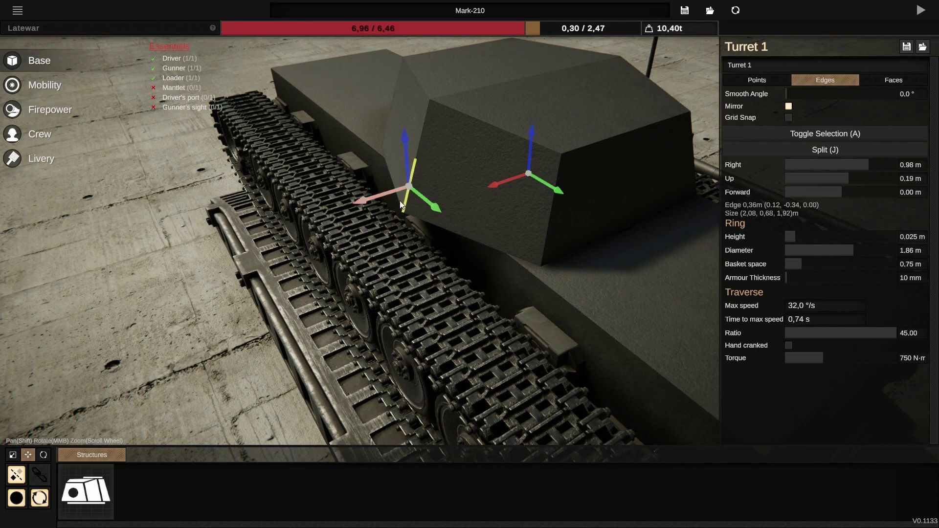
middle_drag(426, 265, 784, 193)
click(814, 152)
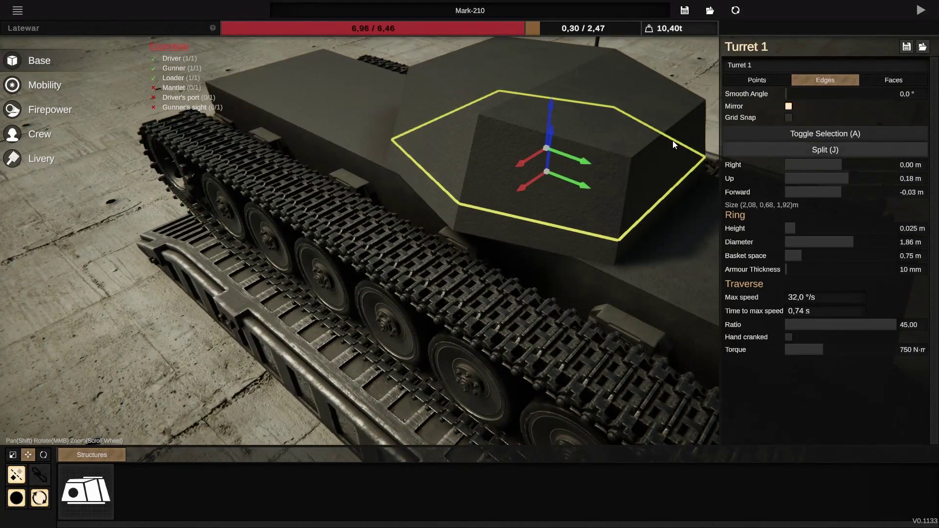
- Split the upper part of the turret's upright side edge to add another horizontal loop close to the roof
click(472, 142)
click(474, 124)
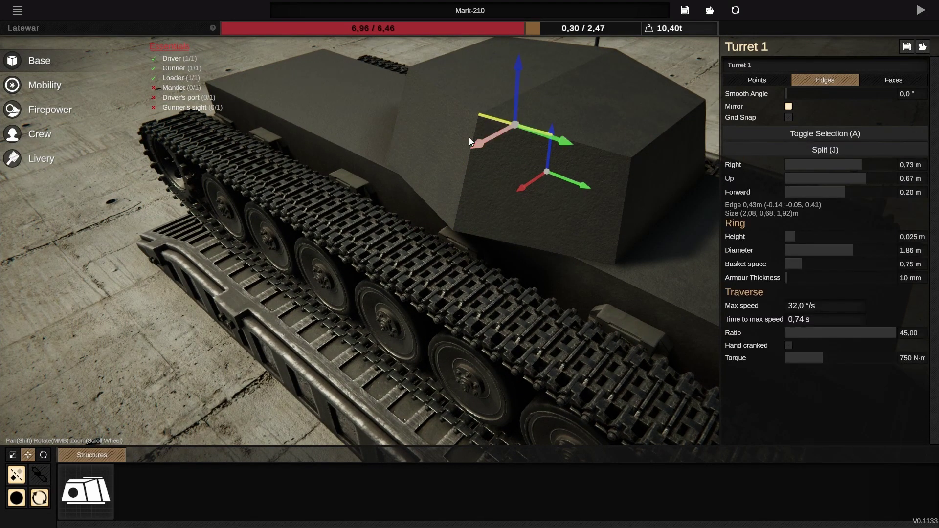
click(470, 157)
middle_drag(475, 242, 380, 248)
click(533, 158)
click(810, 148)
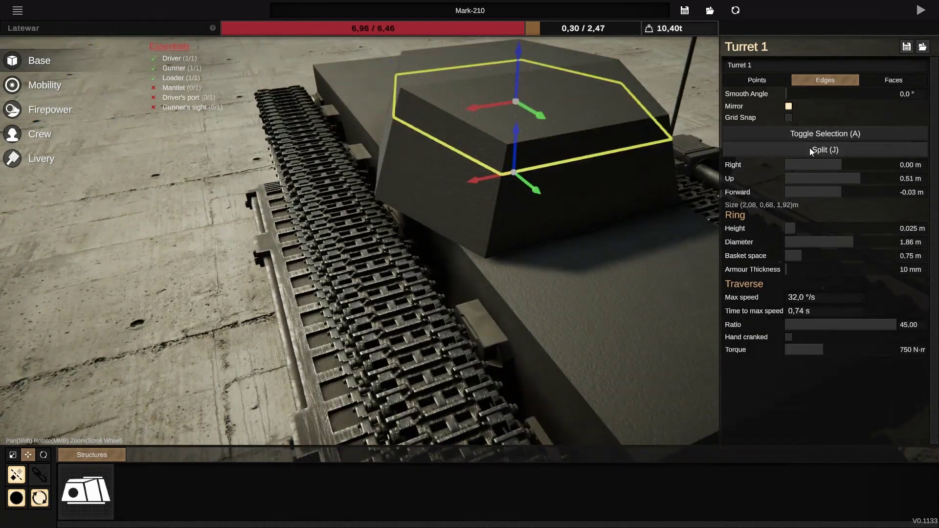
- Switch to point editing and pull the turret's front roof corner back to 0.68 m forward
click(768, 79)
middle_drag(524, 304, 474, 230)
middle_drag(342, 335, 559, 181)
click(567, 181)
drag(528, 172, 517, 174)
click(448, 308)
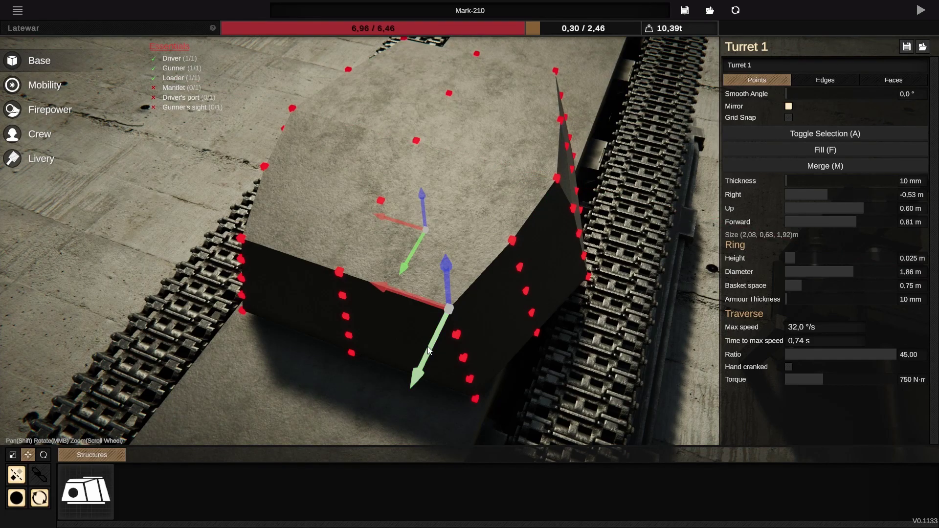
drag(428, 348, 447, 316)
- Pull back the points below the front roof corner, placing the bottom corner point about 0.88 m forward
click(453, 333)
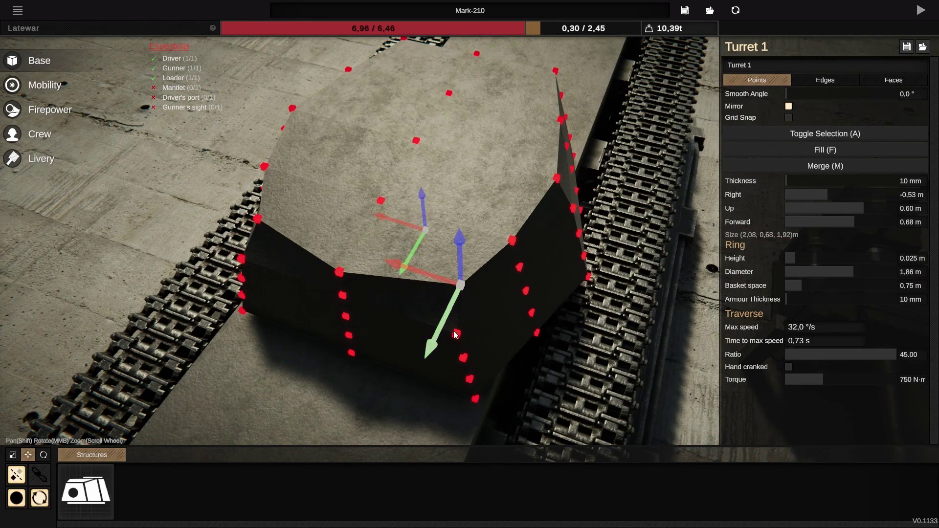
drag(444, 367, 452, 358)
middle_drag(453, 353, 344, 349)
click(343, 348)
drag(331, 356, 338, 350)
middle_drag(459, 353, 540, 293)
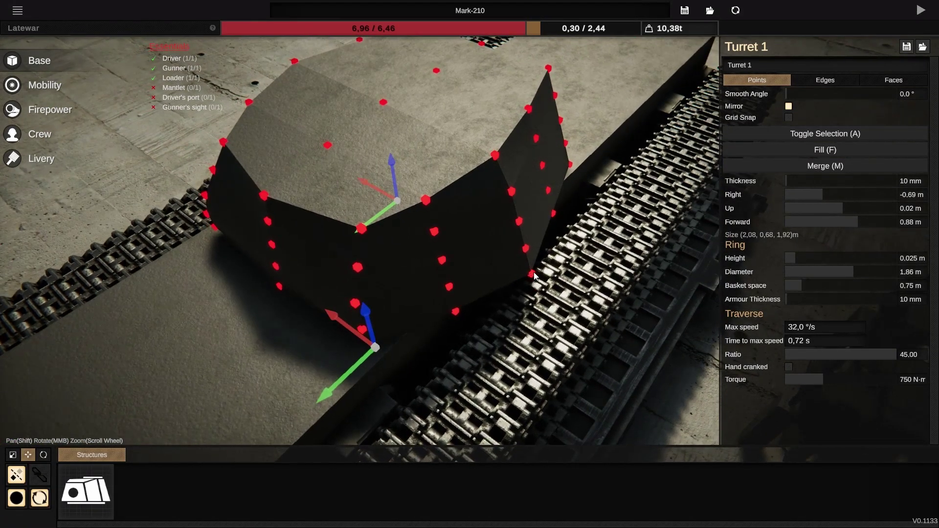
- Move two points along the lower edge of the turret's side slightly outward
click(456, 314)
click(453, 310)
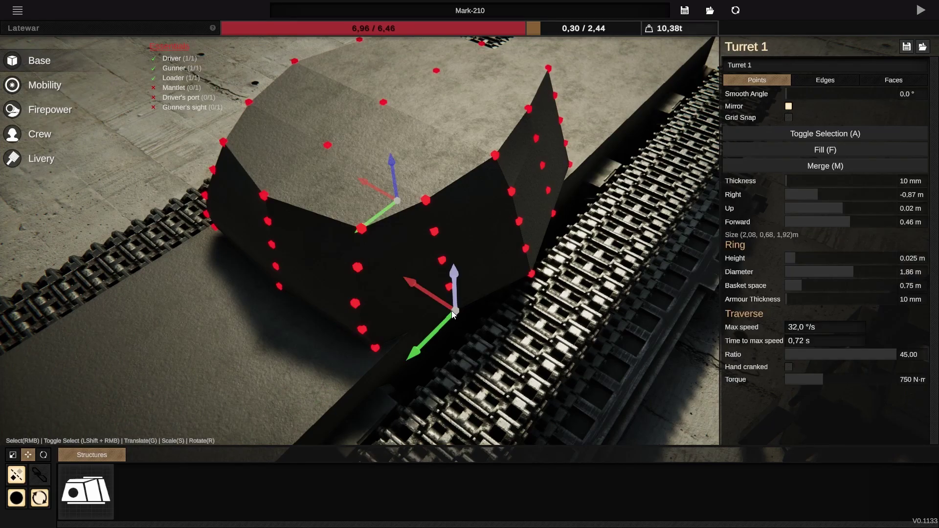
drag(438, 302, 444, 308)
middle_drag(444, 308, 372, 357)
right_click(510, 263)
drag(496, 248, 500, 253)
- Adjust the lower points on the turret's rear side wall and pull the roof's side point inward
middle_drag(540, 315, 523, 251)
right_click(510, 233)
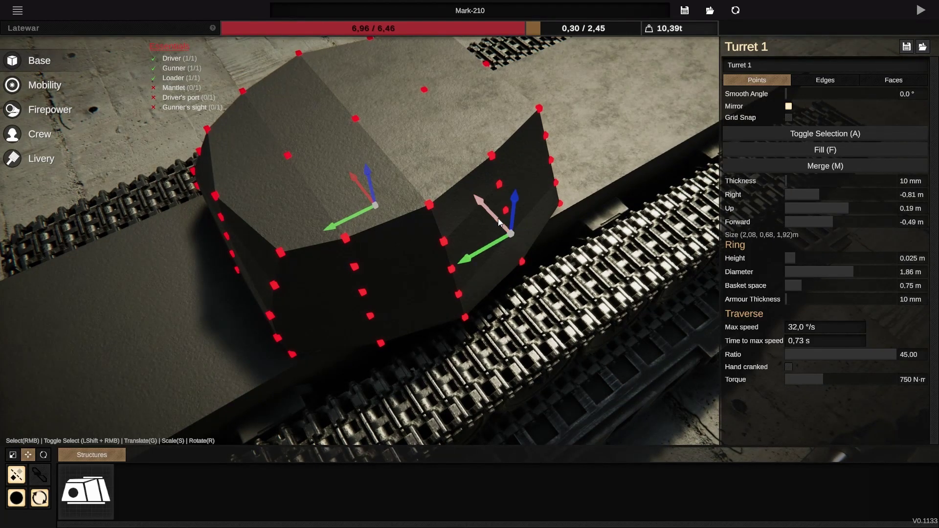
drag(498, 218, 495, 182)
middle_drag(497, 183, 544, 198)
right_click(542, 197)
drag(527, 189, 533, 217)
right_click(546, 225)
middle_drag(533, 217, 572, 362)
right_click(566, 148)
drag(547, 150, 533, 145)
- Adjust the point below the front roof corner and pull the roof's front centre point back to 0.70 m forward
right_click(480, 249)
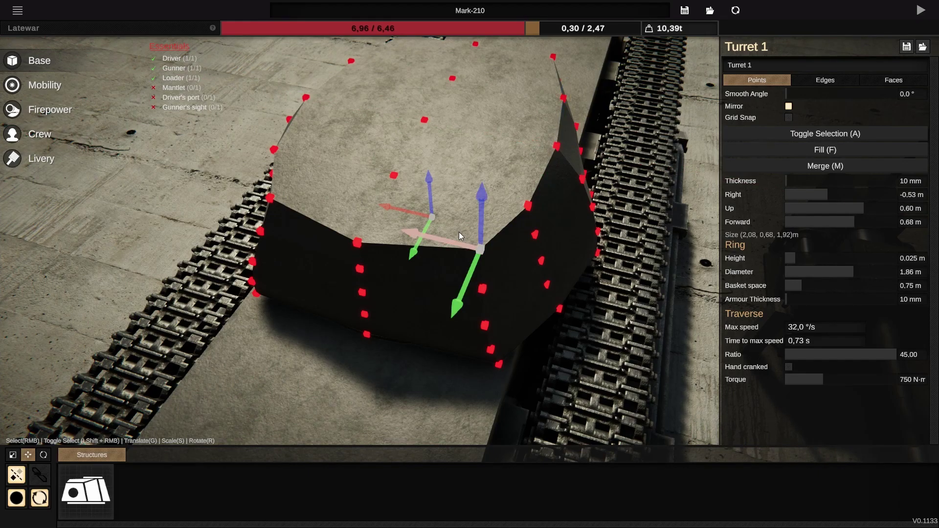
drag(467, 286, 482, 297)
right_click(481, 289)
right_drag(424, 359, 597, 249)
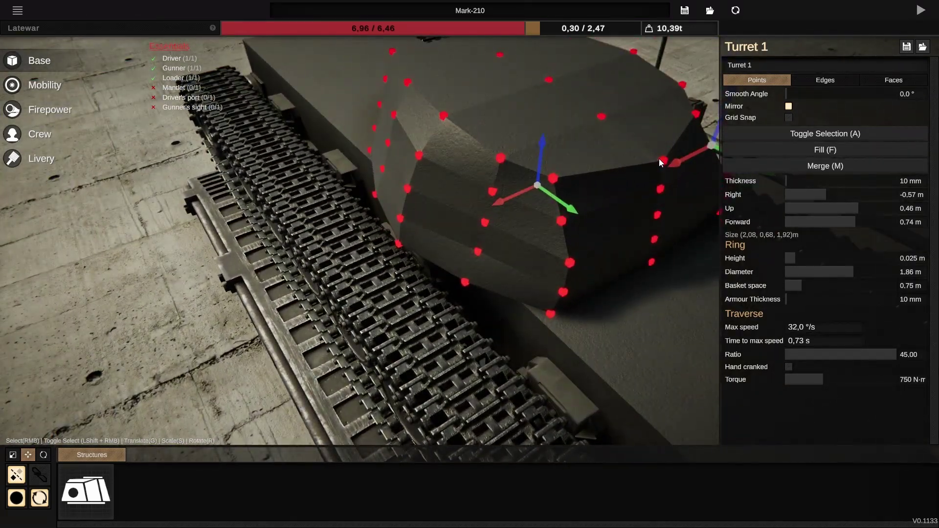
right_click(661, 157)
drag(688, 170, 660, 154)
right_drag(430, 318, 519, 260)
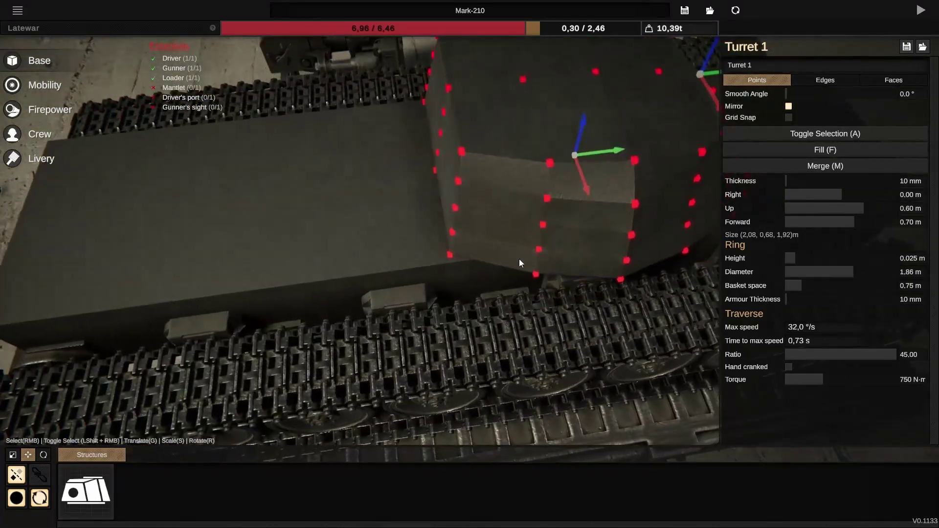
- Move the rear roof corner forward to about -0.79 m and nudge the bottom rear corner point forward
right_click(460, 153)
drag(485, 151, 504, 148)
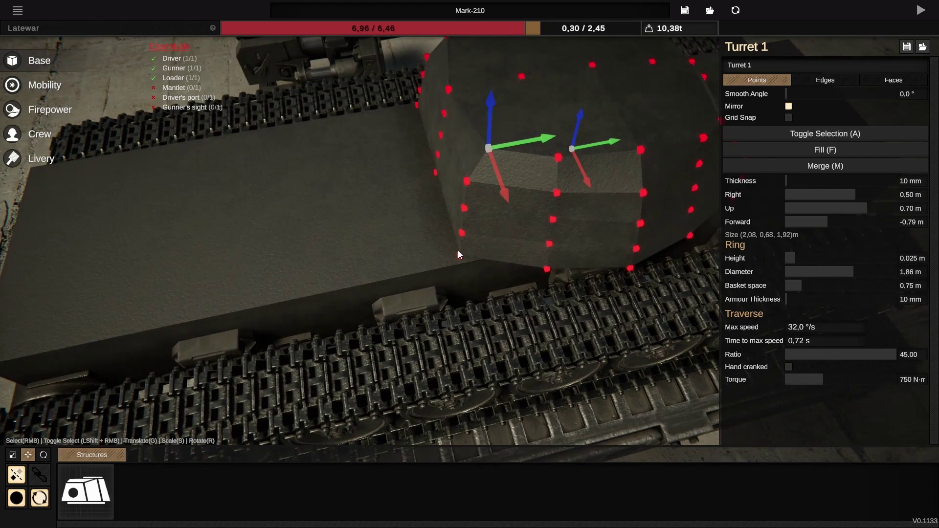
right_click(458, 254)
right_click(460, 254)
drag(474, 252, 483, 252)
middle_drag(483, 252, 606, 339)
- Pull two intermediate points on the turret's rear wall forward
right_drag(608, 342, 445, 200)
right_click(452, 192)
drag(468, 179, 477, 178)
right_drag(464, 252, 429, 209)
right_click(419, 203)
drag(439, 210, 453, 213)
- Move the roof's rear centre point forward to about -0.77 m
right_drag(453, 217, 454, 98)
right_click(463, 119)
drag(478, 122, 482, 124)
right_drag(483, 325, 612, 286)
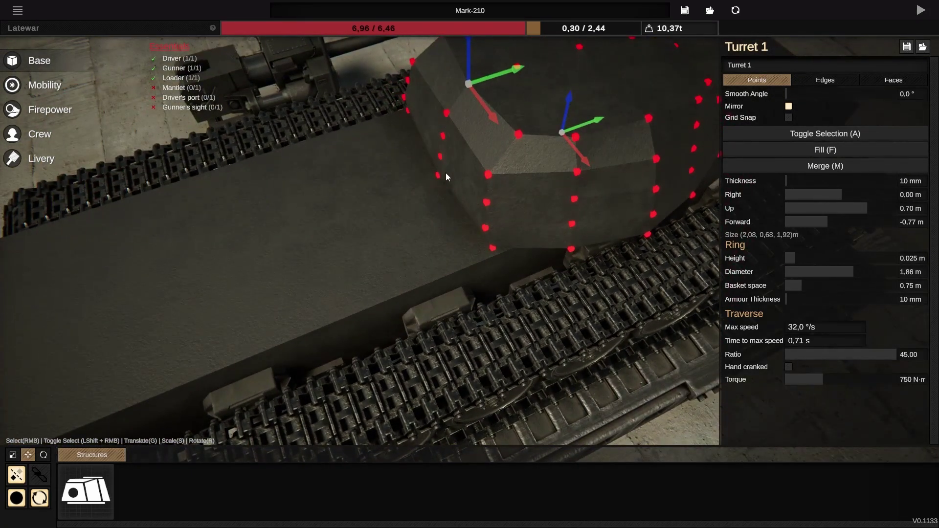
- Nudge the bottom centre point of the turret's rear forward and adjust the bottom rear corner's sideways position
click(439, 175)
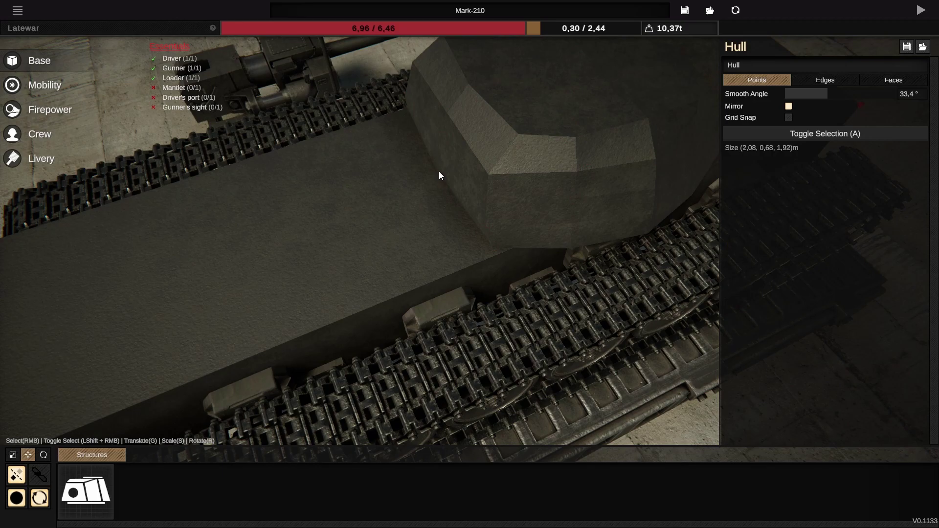
right_click(438, 174)
drag(462, 168, 468, 166)
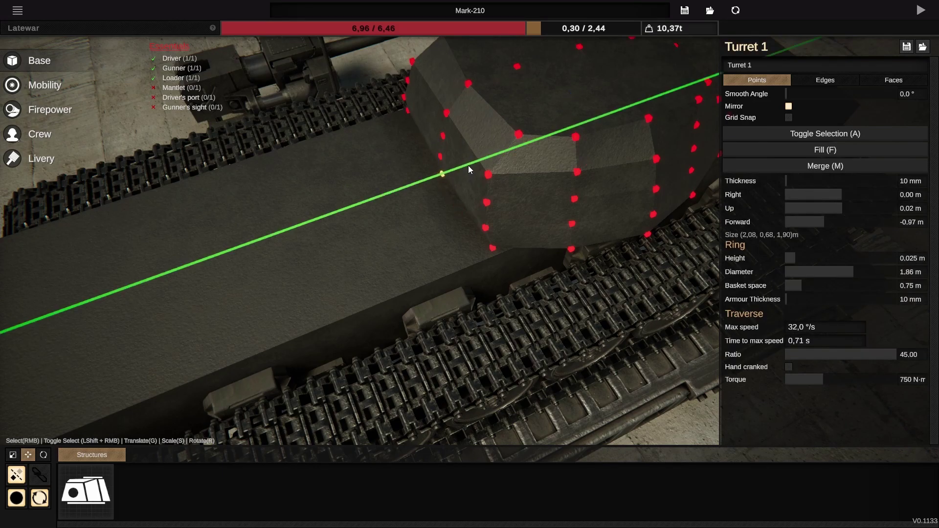
right_click(497, 252)
right_click(493, 245)
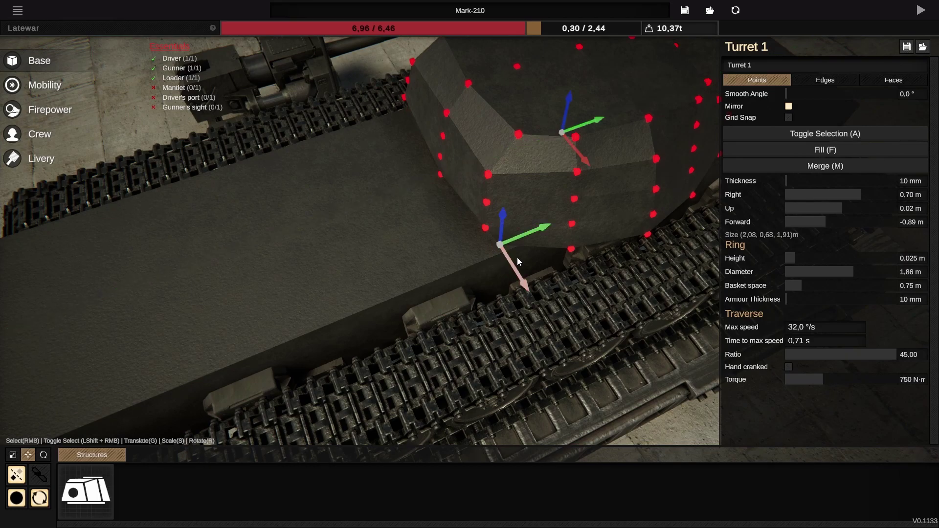
drag(511, 266, 512, 260)
- Nudge two more points on the turret's rear wall forward to round off the back
middle_drag(512, 260, 474, 242)
right_click(469, 216)
right_click(471, 214)
drag(484, 210, 491, 211)
right_drag(492, 210, 451, 184)
right_click(452, 185)
drag(463, 183, 473, 185)
- Pull the roof's side point just ahead of the rear corner inward to about -0.58 m right
right_drag(472, 184, 505, 482)
scroll(480, 331, up, 3)
right_click(411, 255)
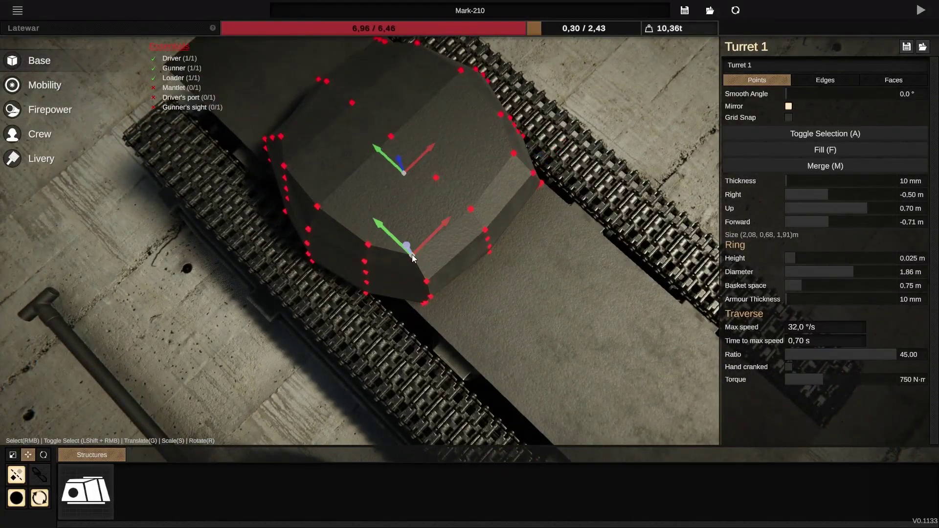
right_click(371, 247)
drag(383, 236, 390, 230)
right_drag(379, 313, 904, 317)
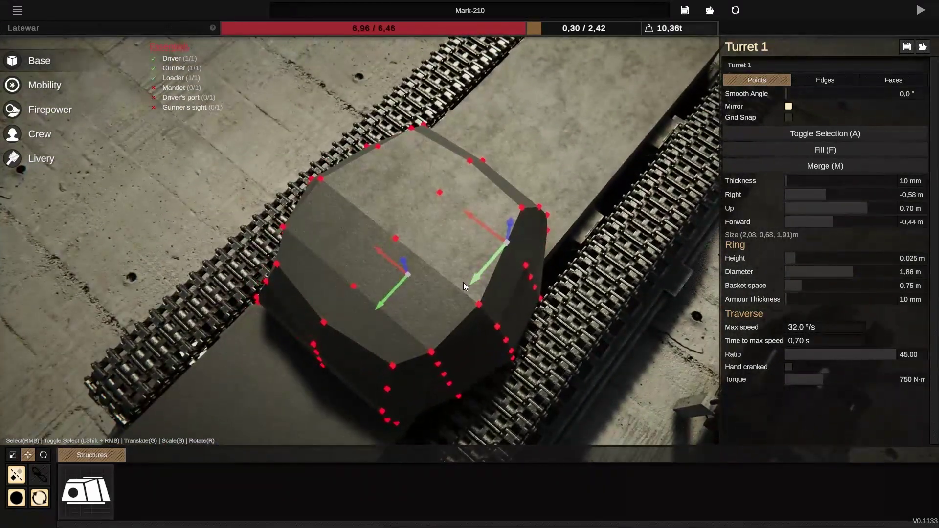
- Pull the middle and front side points of the turret roof inward
right_click(477, 303)
drag(464, 291, 461, 291)
right_click(430, 353)
drag(411, 339, 407, 331)
- Pull the front roof corner point further back to 0.59 m forward
right_drag(425, 368, 468, 336)
right_click(472, 337)
drag(465, 361, 465, 363)
click(461, 359)
right_drag(516, 374, 530, 298)
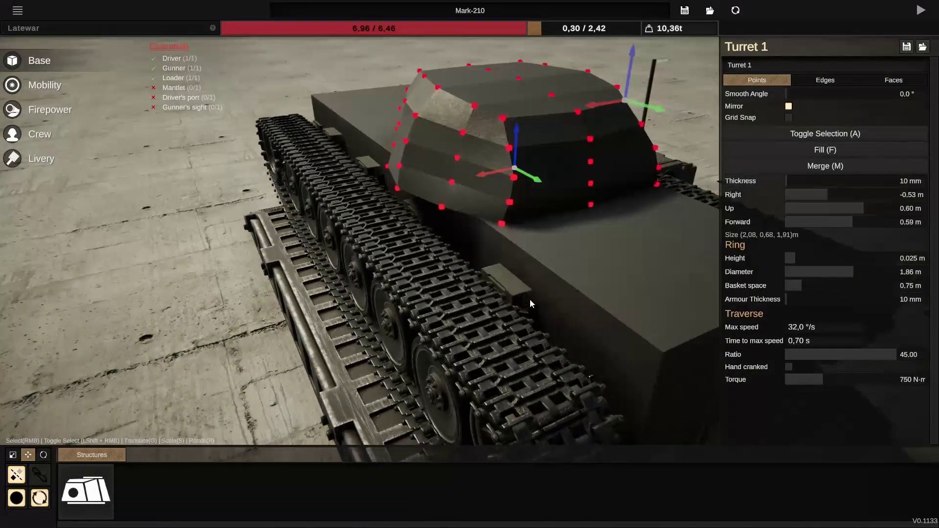
- Switch to face editing, select an upper front face, and set the turret's Smooth Angle to 49.8°
click(891, 83)
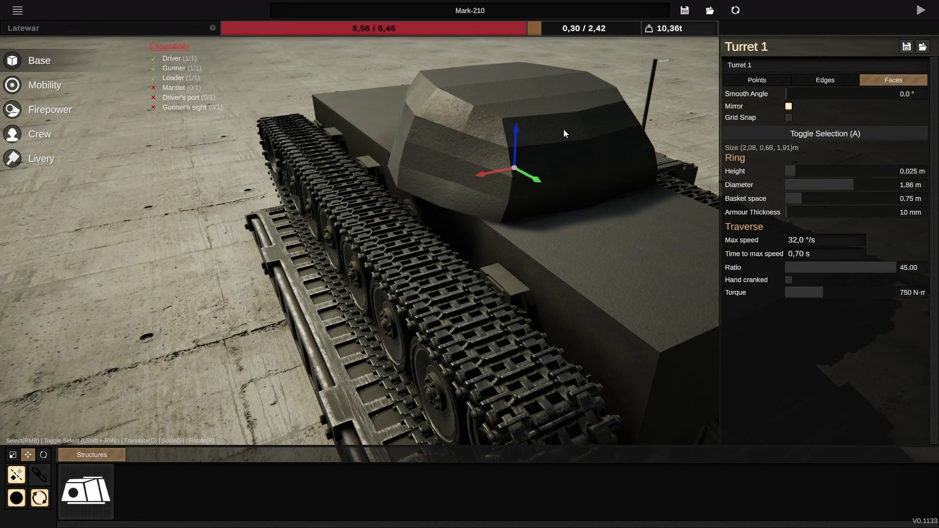
right_drag(564, 136, 219, 347)
right_click(353, 178)
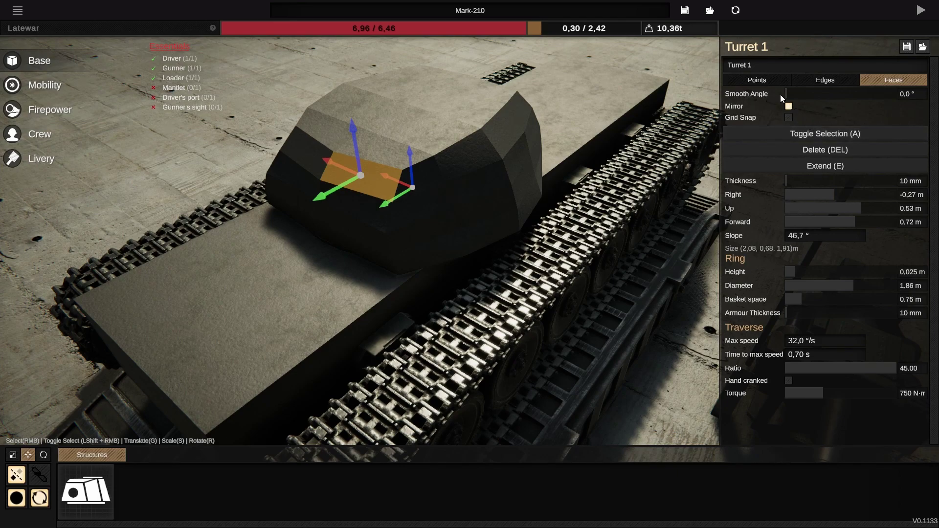
drag(785, 94, 828, 105)
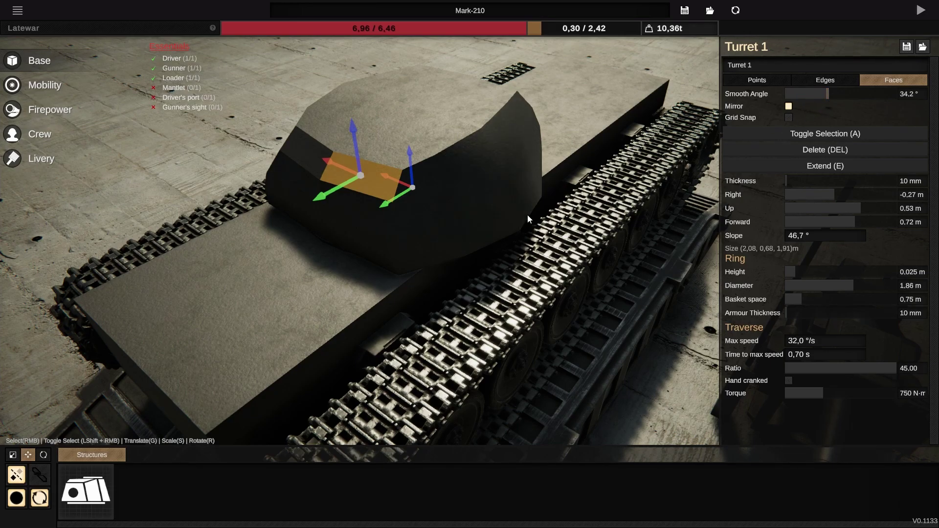
drag(420, 320, 477, 291)
drag(829, 95, 847, 97)
- Examine the smoothed turret's surface from the front and both sides in point and edge editing
drag(716, 240, 559, 313)
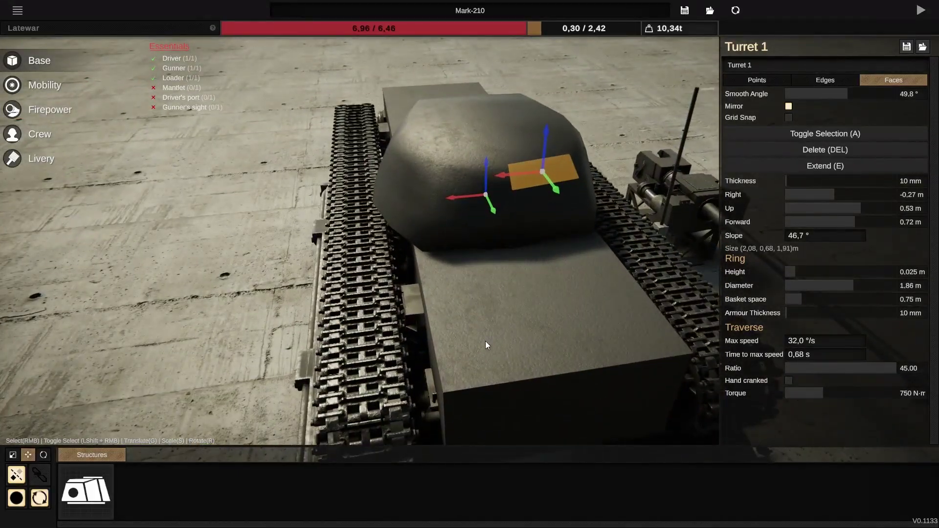
drag(486, 342, 363, 315)
scroll(368, 328, down, 3)
scroll(364, 315, up, 2)
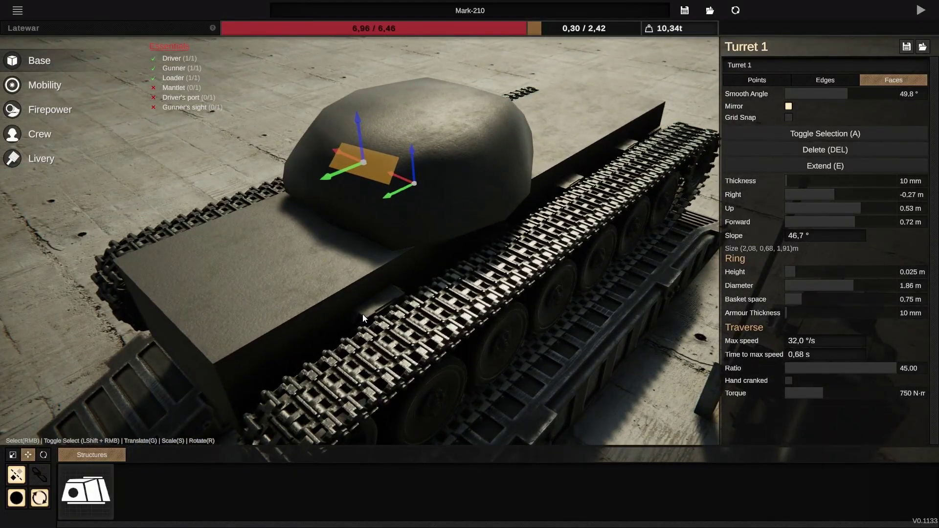
drag(363, 314, 448, 132)
drag(468, 260, 402, 159)
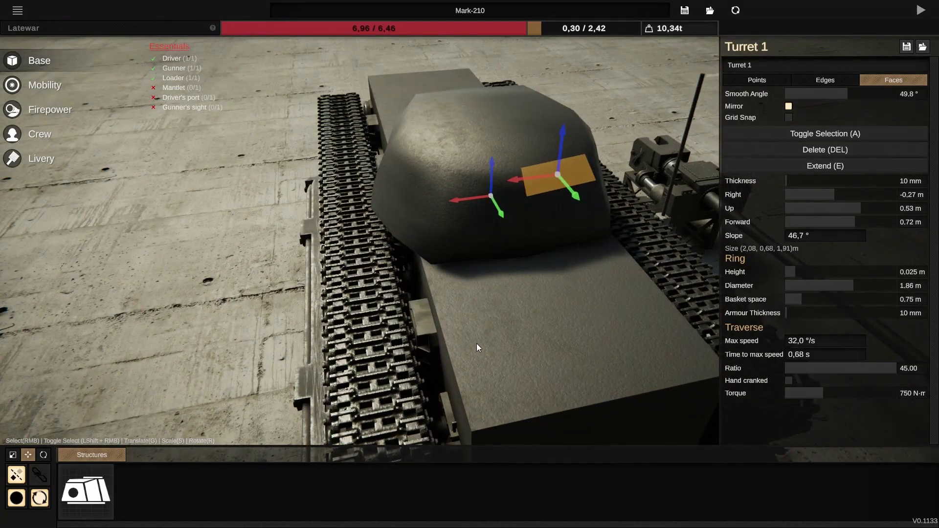
scroll(477, 343, down, 3)
click(759, 84)
drag(557, 264, 348, 351)
scroll(348, 351, up, 3)
drag(418, 347, 504, 303)
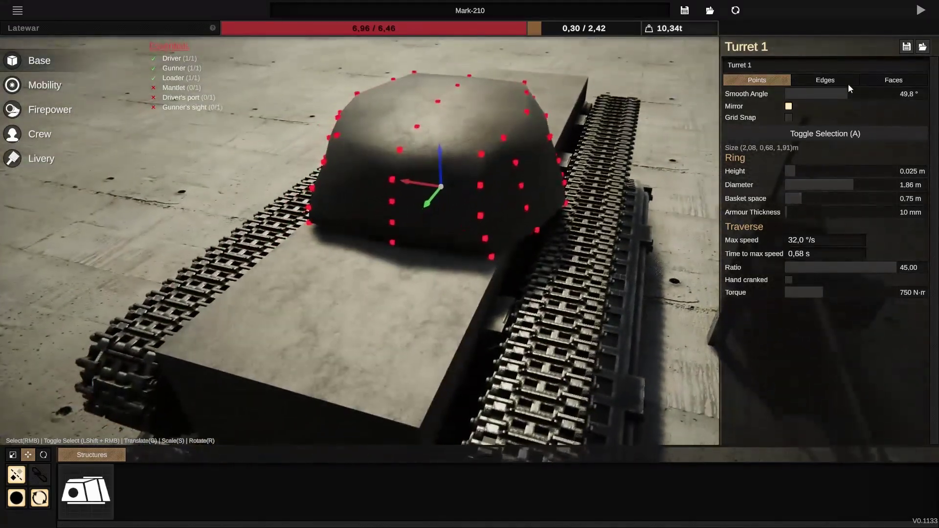
click(824, 82)
drag(670, 137, 293, 230)
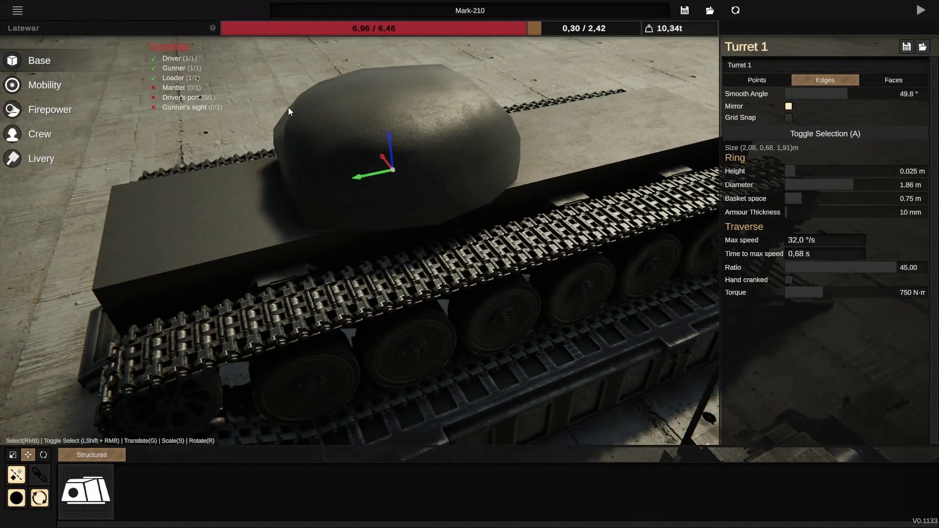
right_click(291, 155)
drag(292, 155, 283, 136)
- Return to point editing and adjust the turret's front centre point below the roof edge
click(766, 82)
right_click(298, 147)
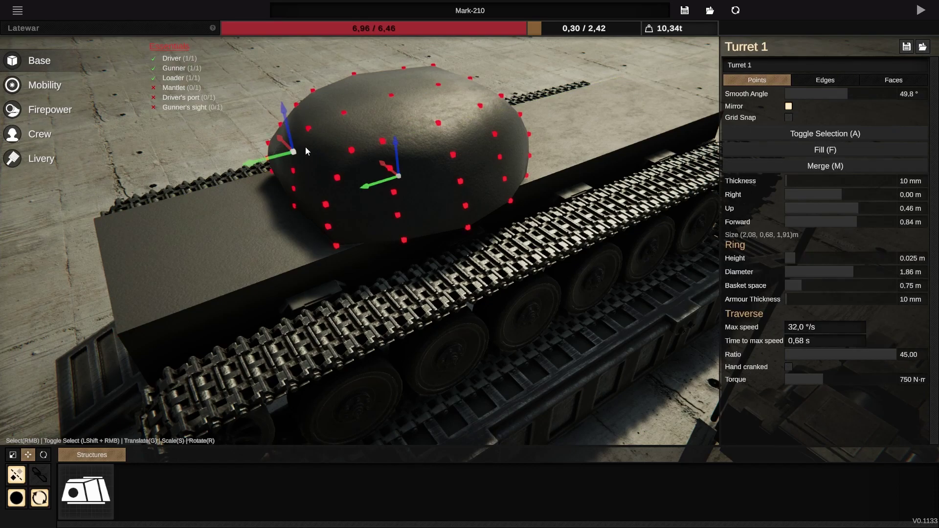
drag(338, 195, 351, 209)
drag(275, 171, 318, 142)
right_click(312, 143)
mouse_move(333, 225)
mouse_down()
mouse_move(313, 178)
mouse_move(356, 198)
mouse_move(298, 177)
mouse_move(333, 196)
mouse_move(342, 224)
mouse_up()
- Reposition two more upper points at the turret's front to even out the curve, leaving nothing selected
right_click(305, 115)
drag(292, 113, 286, 114)
right_drag(286, 113, 363, 185)
right_click(354, 177)
drag(341, 174, 343, 177)
right_click(625, 296)
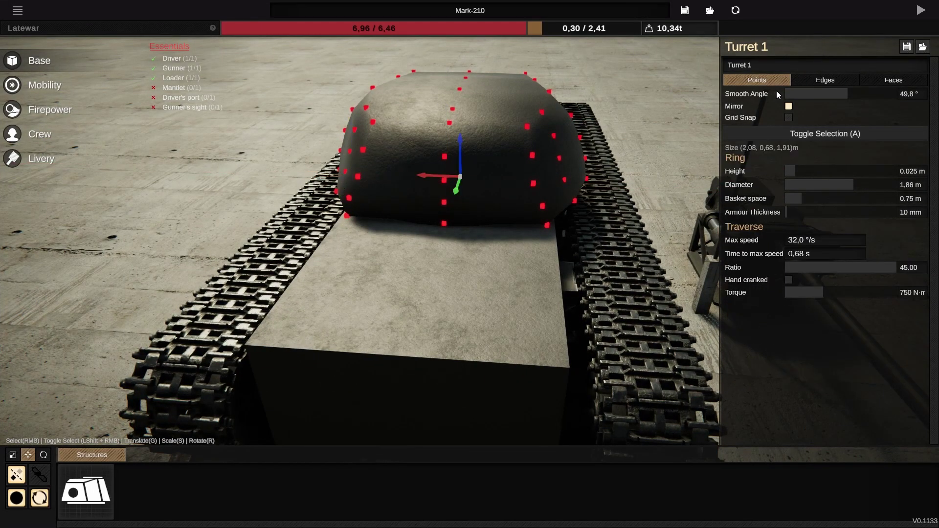
- Switch to face editing and check the slope of the individual front and front side faces
click(887, 82)
middle_drag(562, 313, 645, 318)
right_click(520, 200)
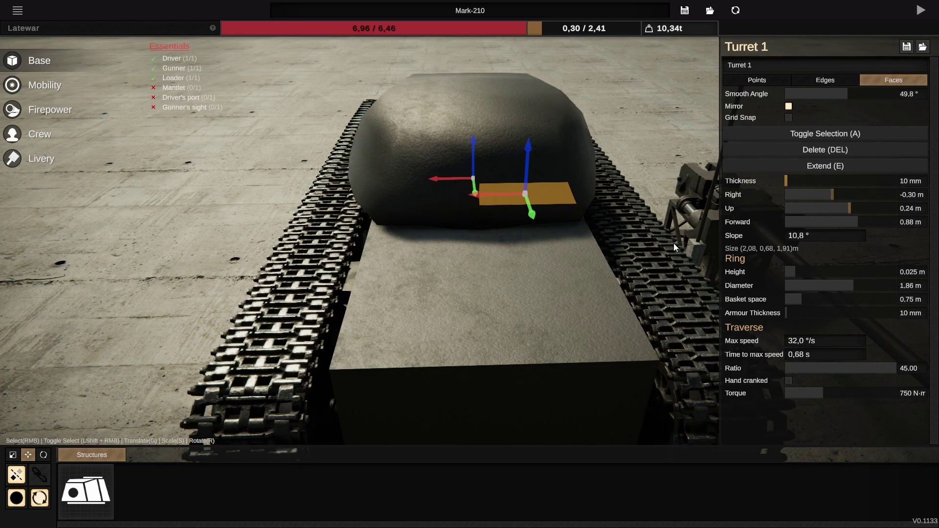
right_click(483, 218)
right_click(450, 219)
right_click(499, 187)
right_click(497, 166)
right_click(492, 149)
right_click(436, 145)
right_click(404, 173)
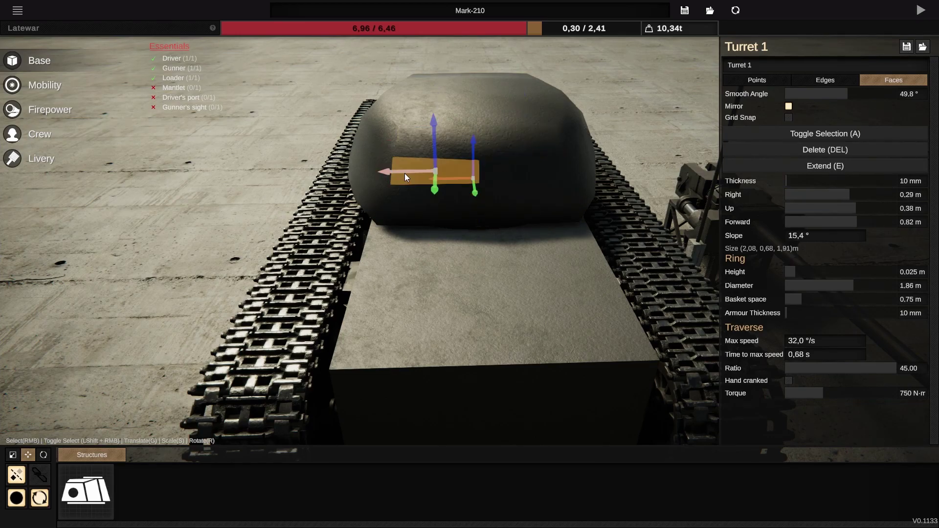
right_click(379, 199)
right_click(379, 214)
- Examine the turret's overall shape on the hull from above, the front and the sides
middle_drag(522, 302, 334, 336)
right_drag(333, 335, 574, 353)
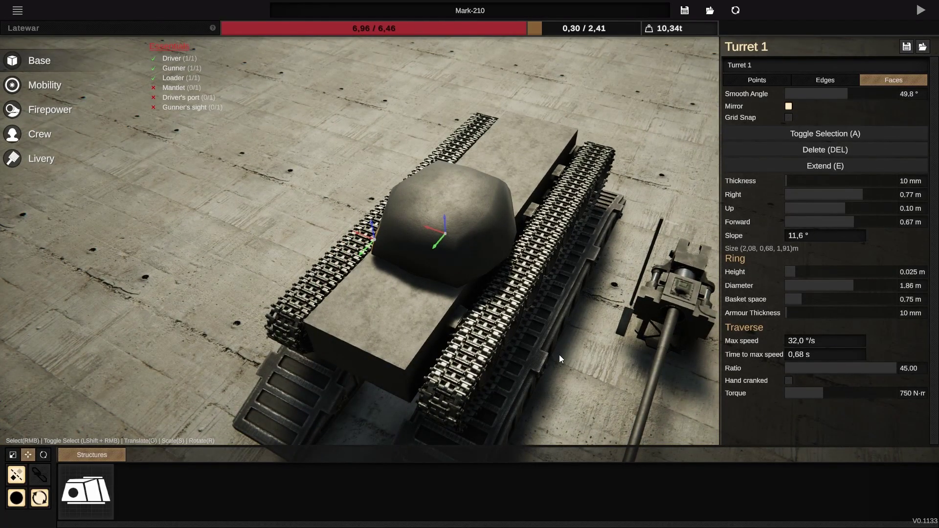
scroll(548, 364, up, 4)
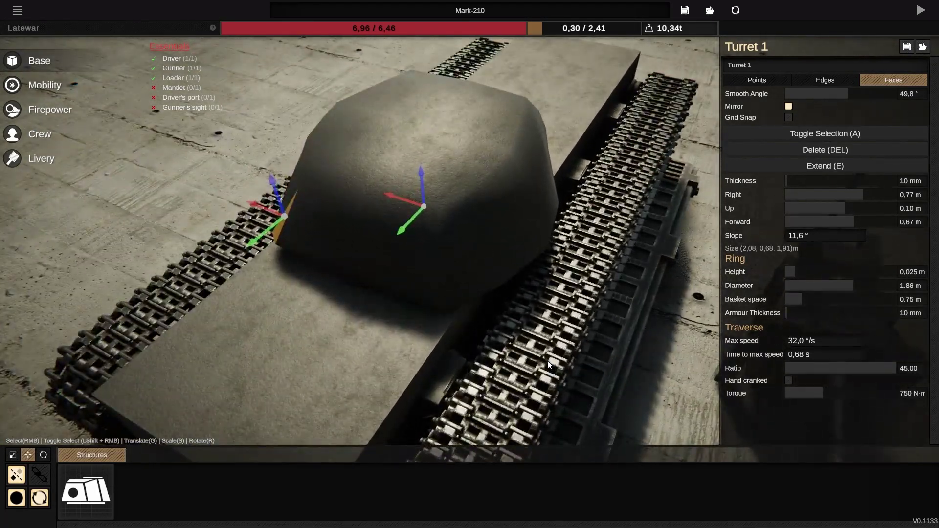
scroll(552, 363, down, 4)
right_drag(552, 363, 442, 405)
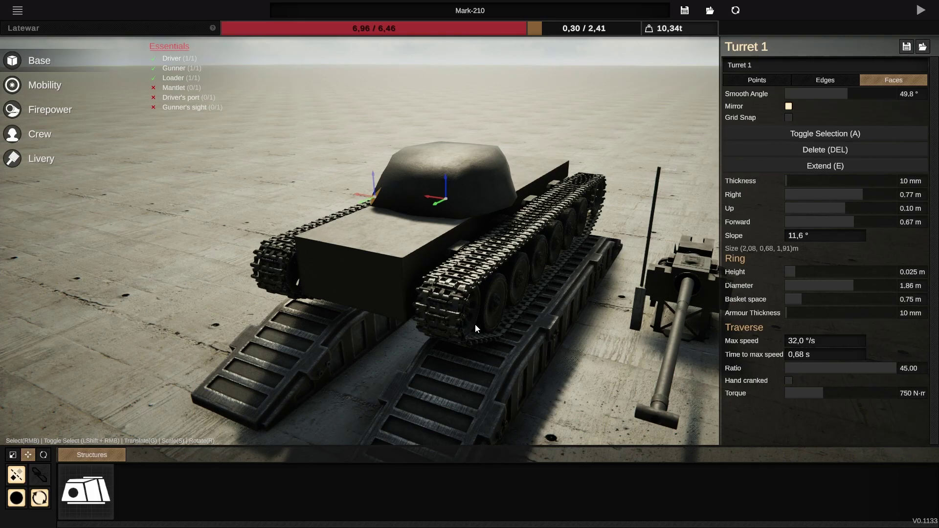
right_drag(474, 324, 580, 316)
scroll(518, 337, up, 3)
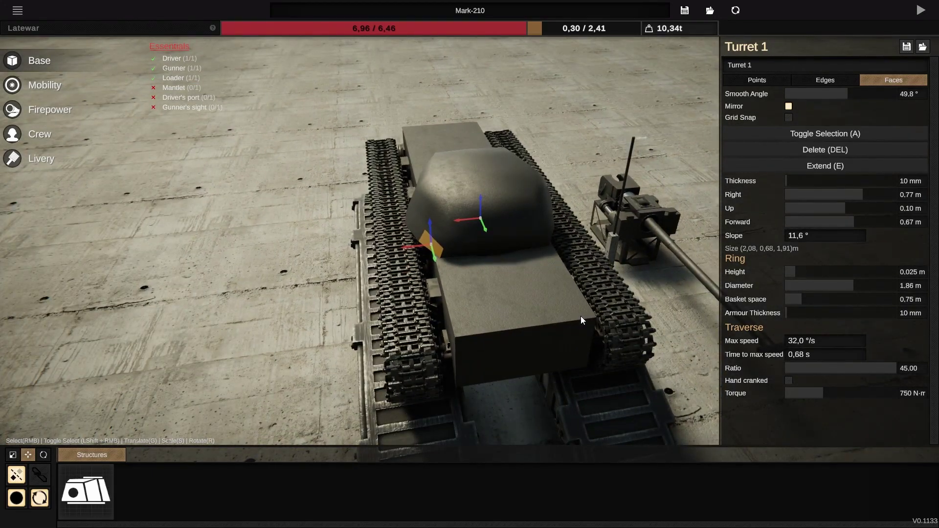
right_drag(552, 309, 478, 239)
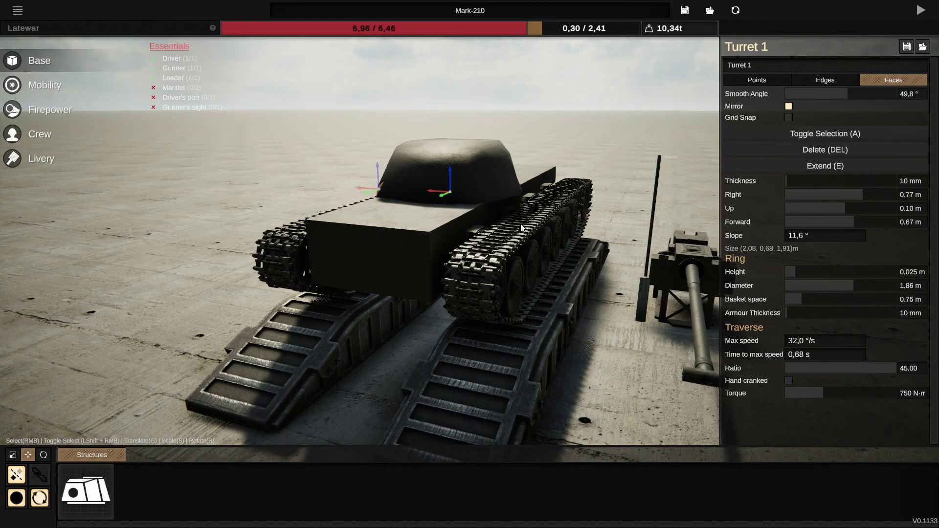